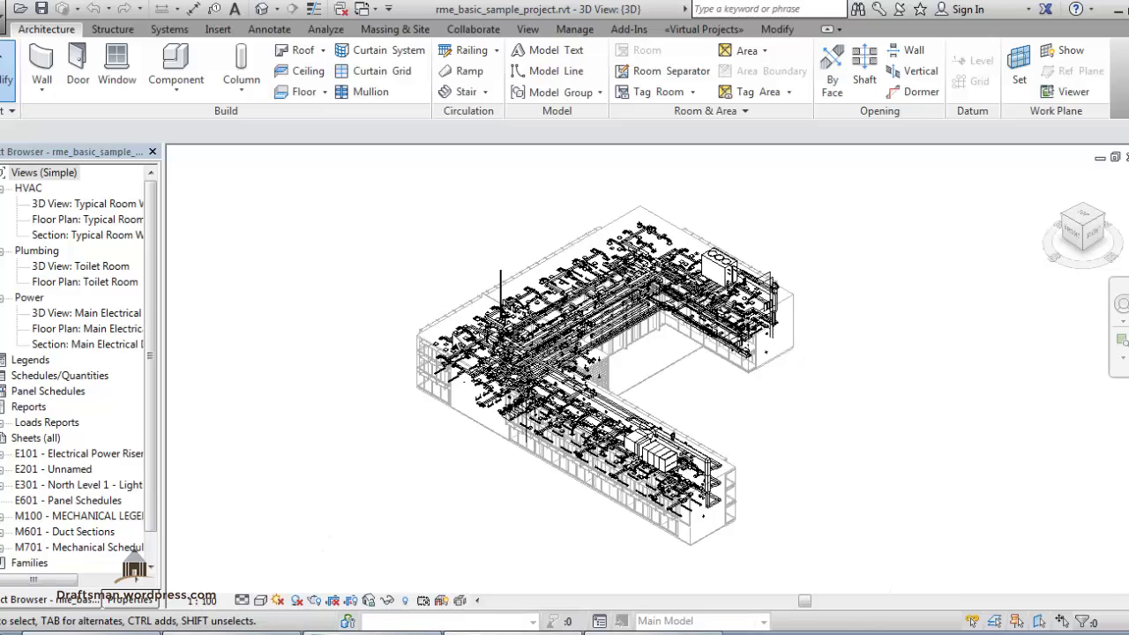
Enable Section Box in the 3D view's Extents properties to enclose the whole model
{"action": "left_click", "coordinate": [146, 600]}
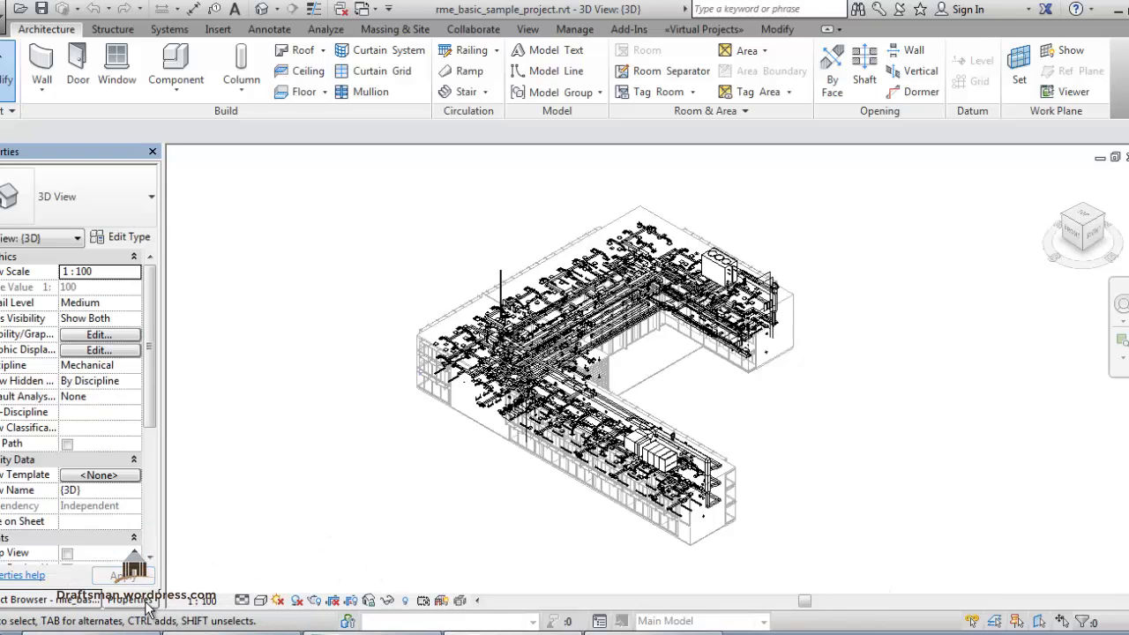
{"action": "mouse_move", "coordinate": [148, 424]}
{"action": "left_mouse_down"}
{"action": "mouse_move", "coordinate": [141, 538]}
{"action": "mouse_move", "coordinate": [78, 414]}
{"action": "left_mouse_up"}
{"action": "scroll", "coordinate": [146, 467], "scroll_direction": "down", "scroll_amount": 5}
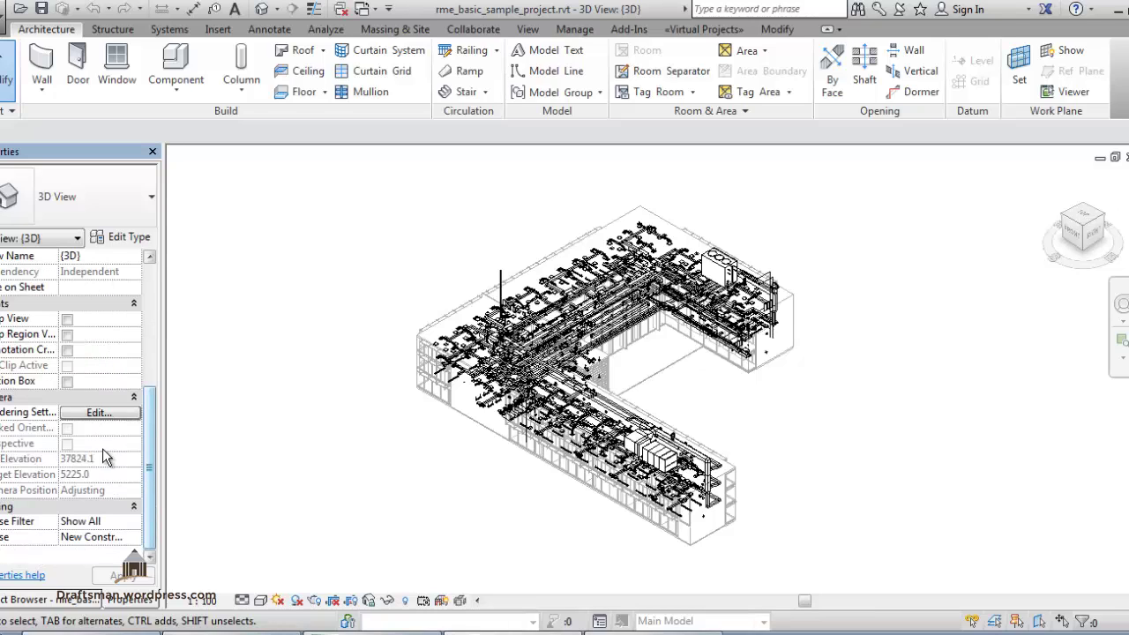
{"action": "left_click", "coordinate": [67, 382]}
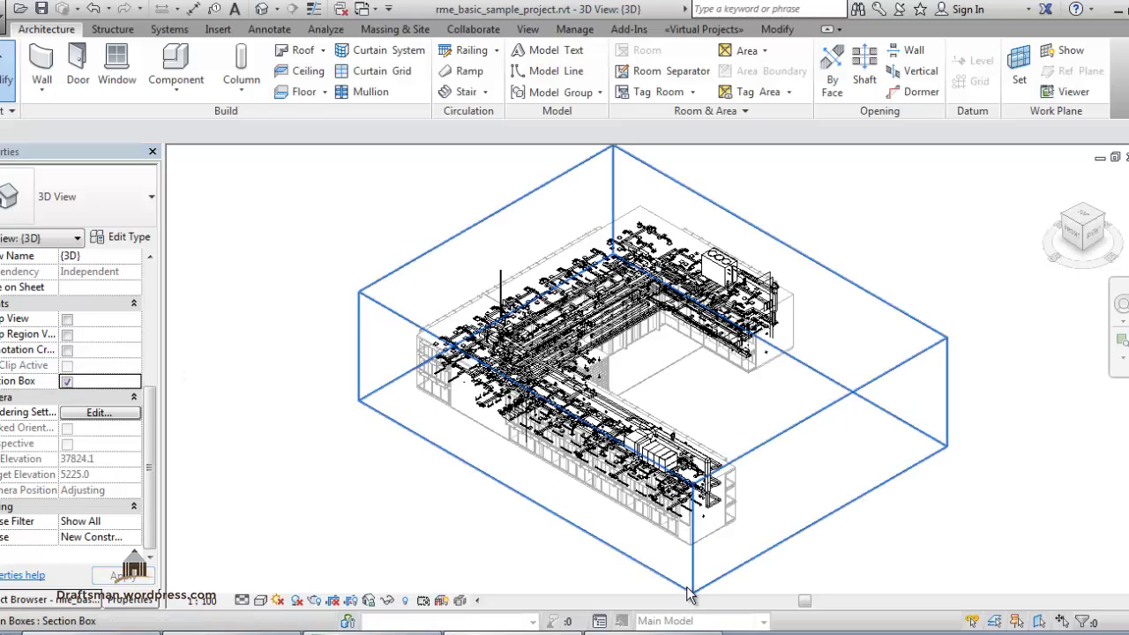
Drag a section box face inward to clip away the building's far wing
{"action": "left_click", "coordinate": [741, 547]}
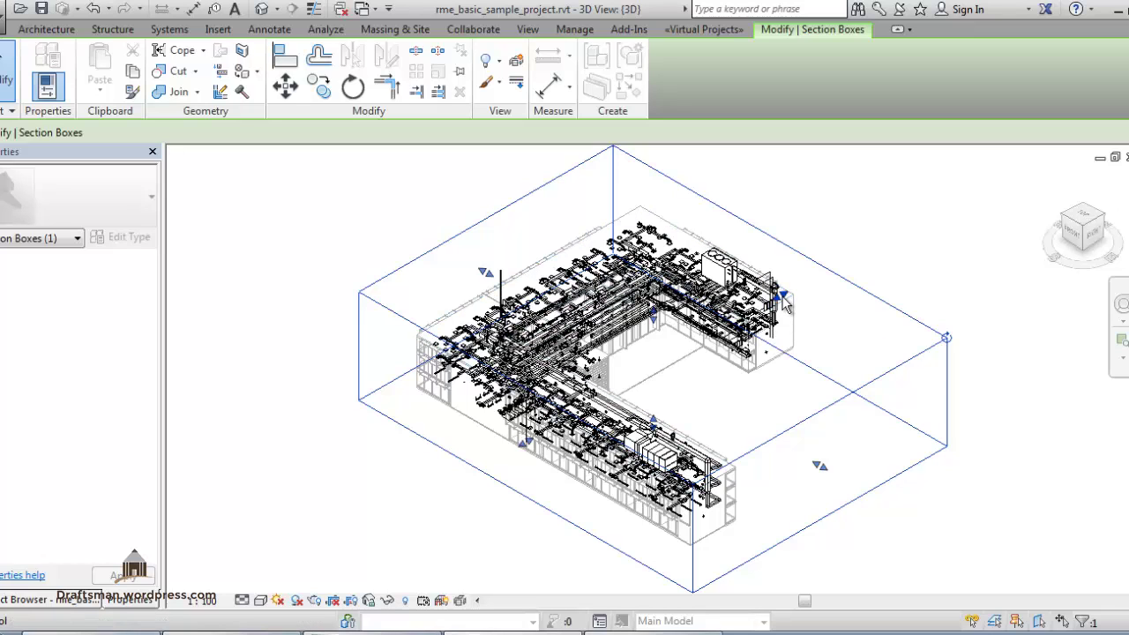
{"action": "left_click_drag", "start_coordinate": [783, 302], "coordinate": [723, 552]}
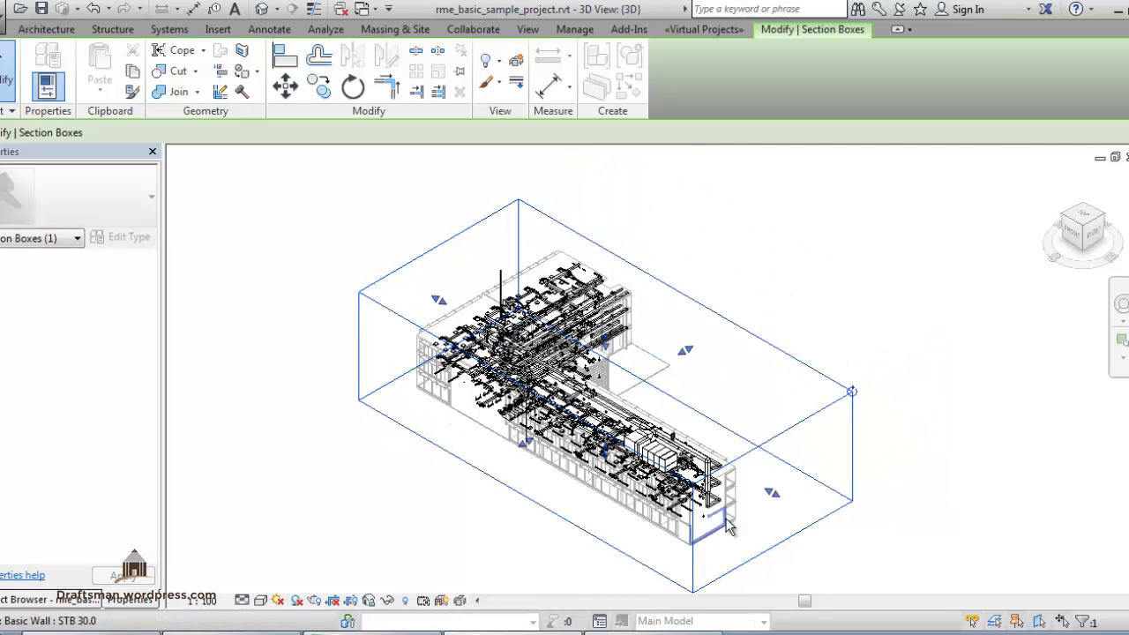
Fit the section box to the Level 1 HVAC Plan, then pull it in to clip the lower wing
{"action": "right_click", "coordinate": [1096, 229]}
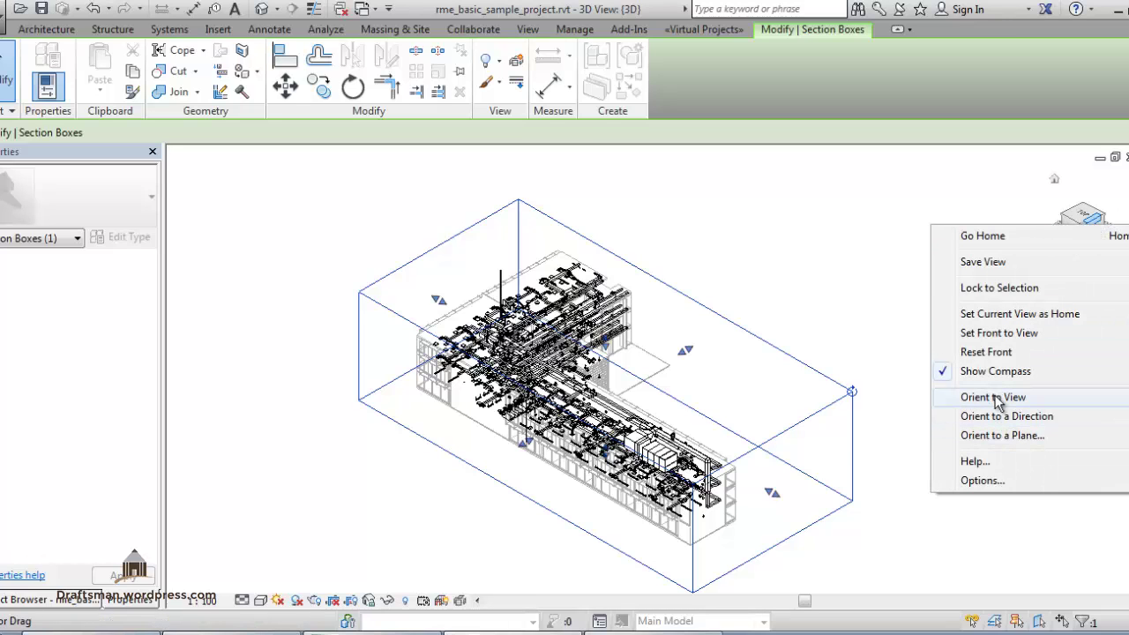
{"action": "mouse_move", "coordinate": [993, 397]}
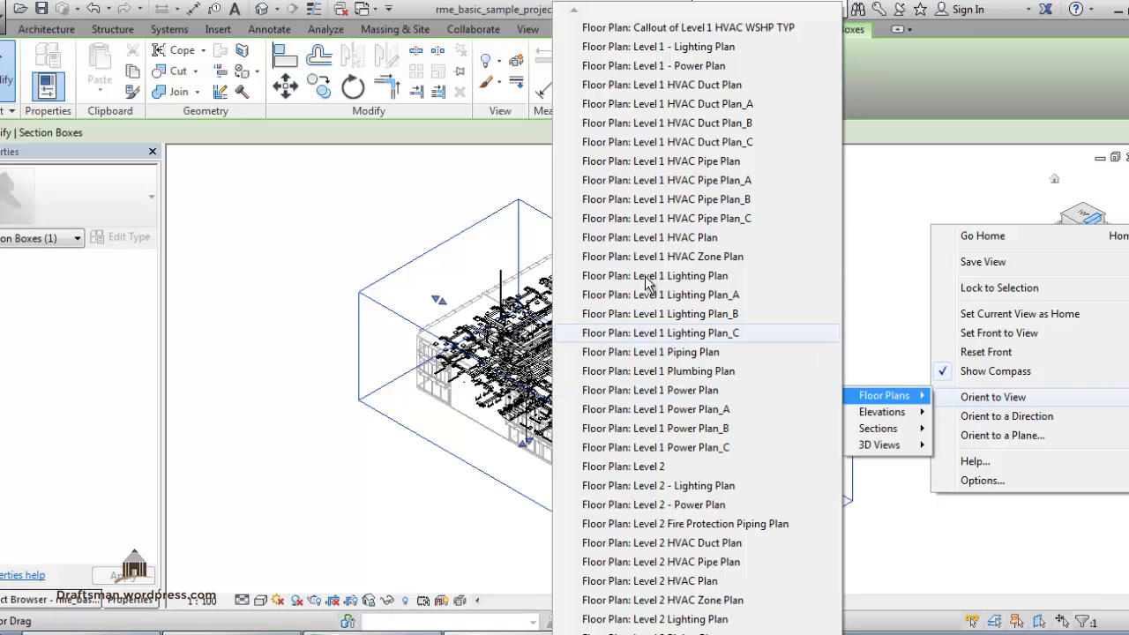
{"action": "mouse_move", "coordinate": [885, 396]}
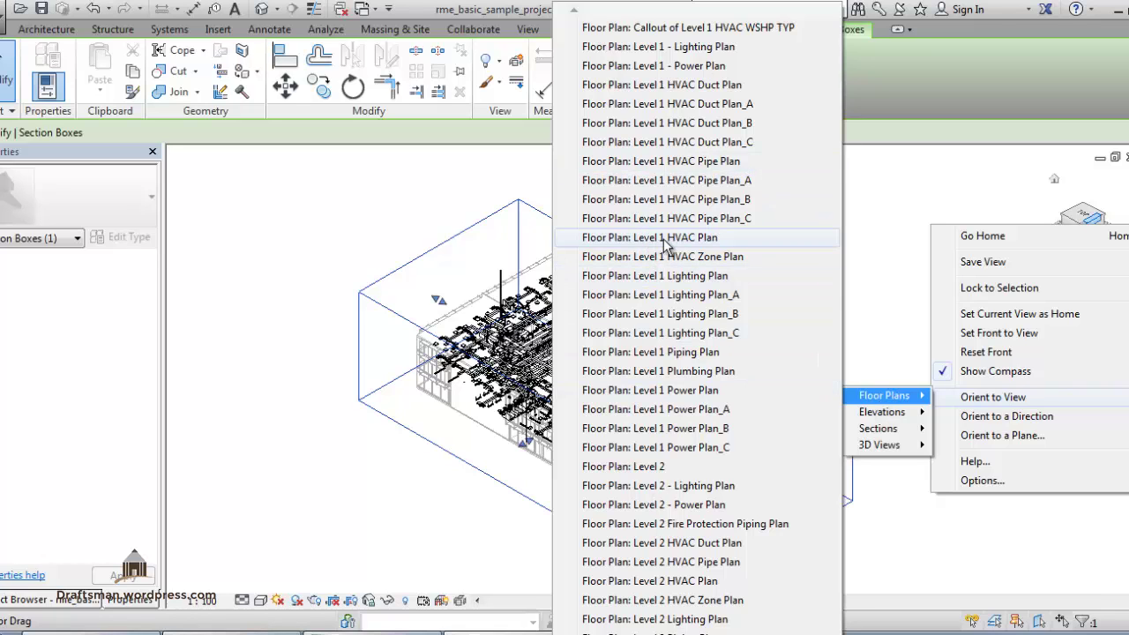
{"action": "left_click", "coordinate": [664, 239]}
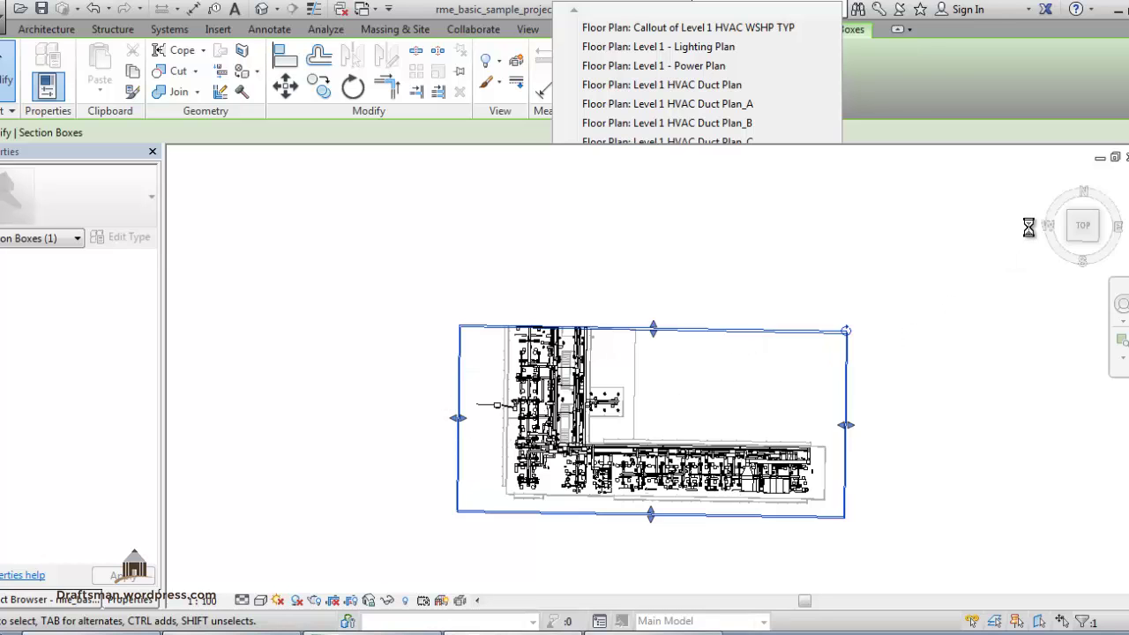
{"action": "left_click", "coordinate": [1095, 243]}
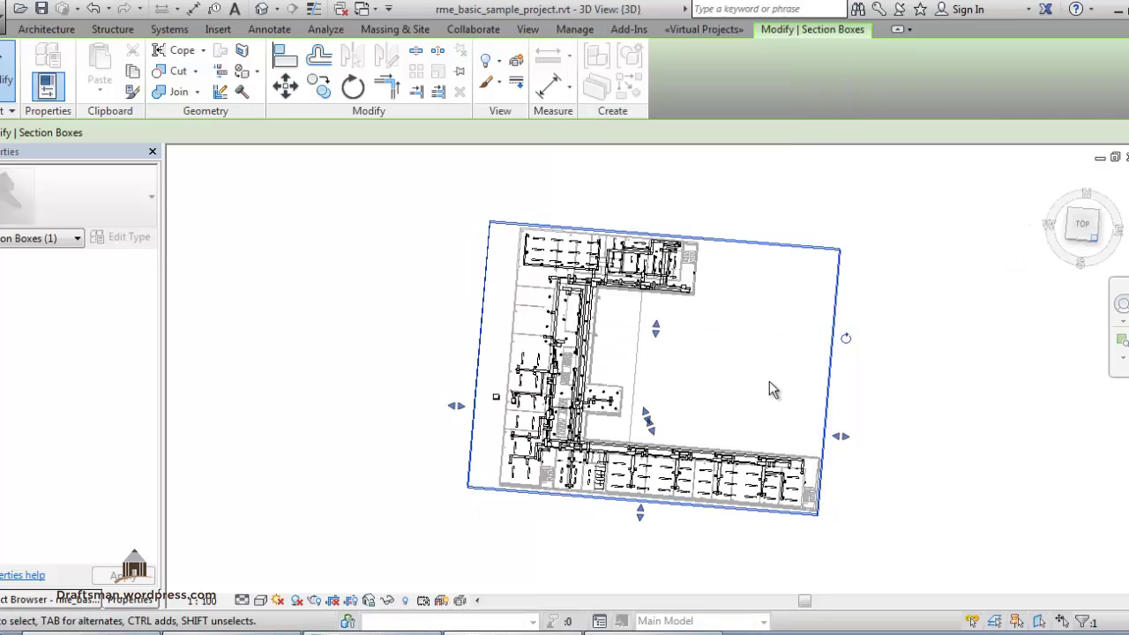
{"action": "left_click_drag", "start_coordinate": [750, 459], "coordinate": [659, 426]}
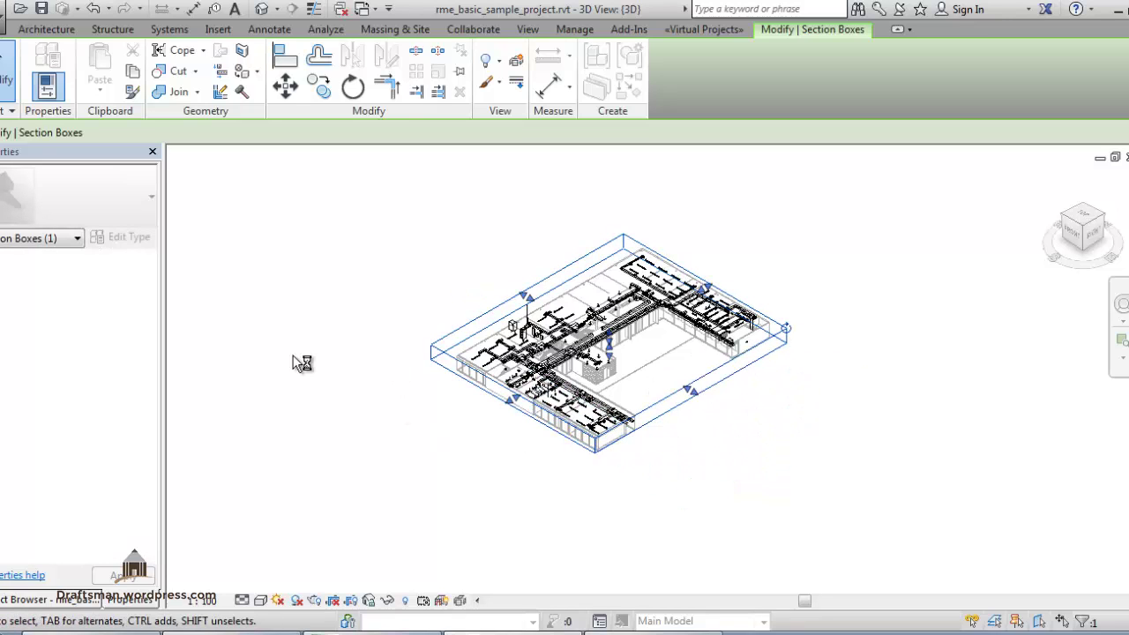
Crop the 3D view to Section 18's duct riser slice and start linking a Revit model
{"action": "right_click", "coordinate": [1072, 243]}
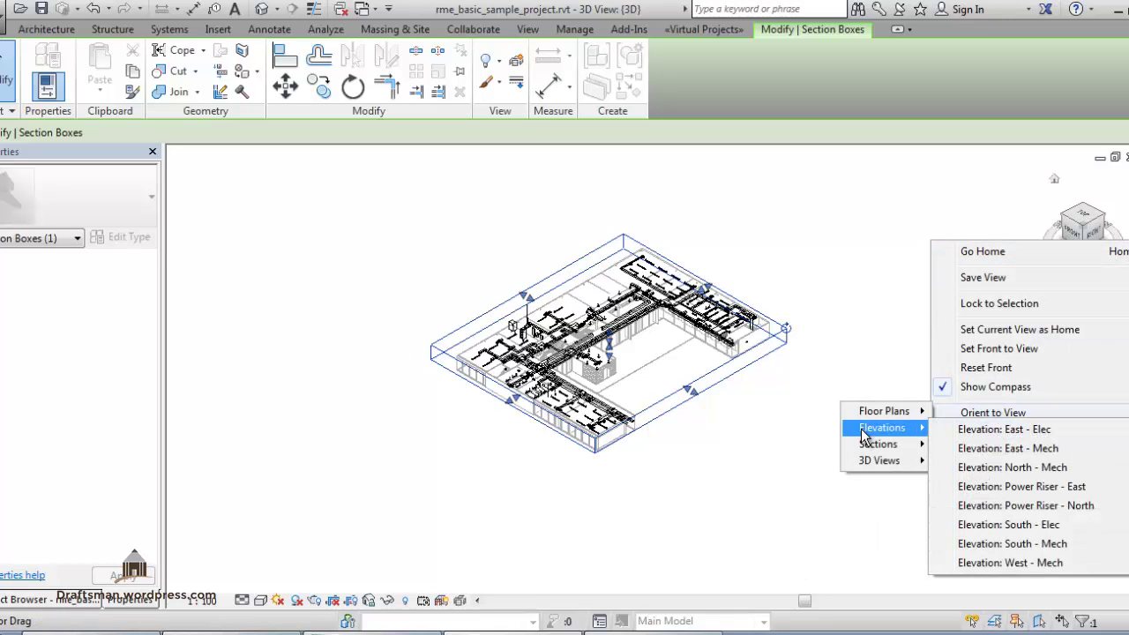
{"action": "mouse_move", "coordinate": [879, 444]}
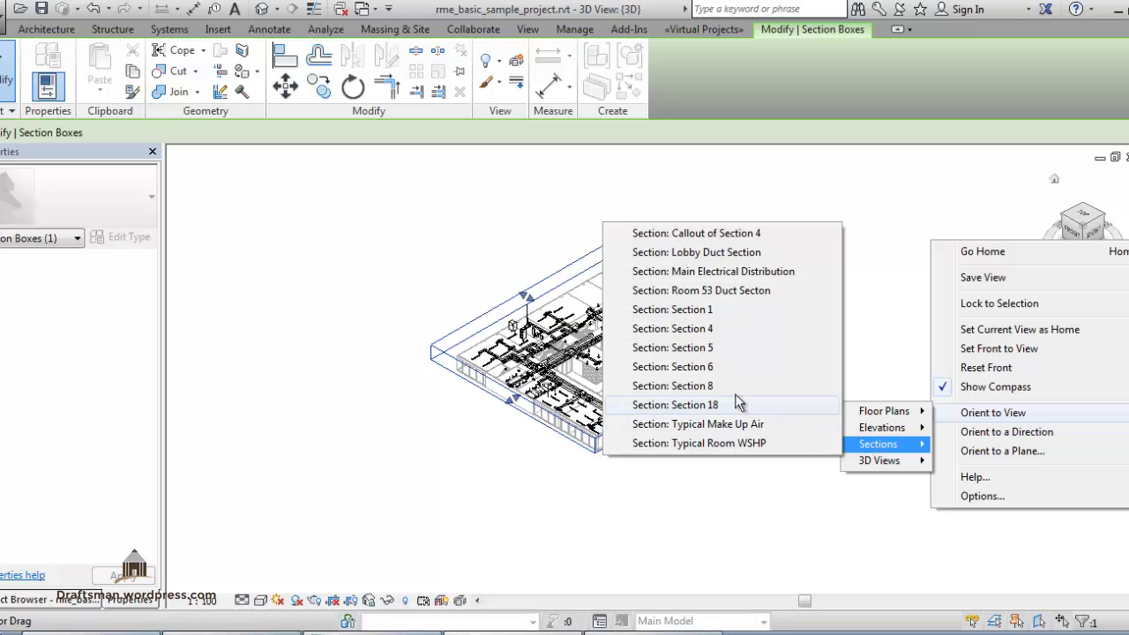
{"action": "left_click", "coordinate": [720, 358]}
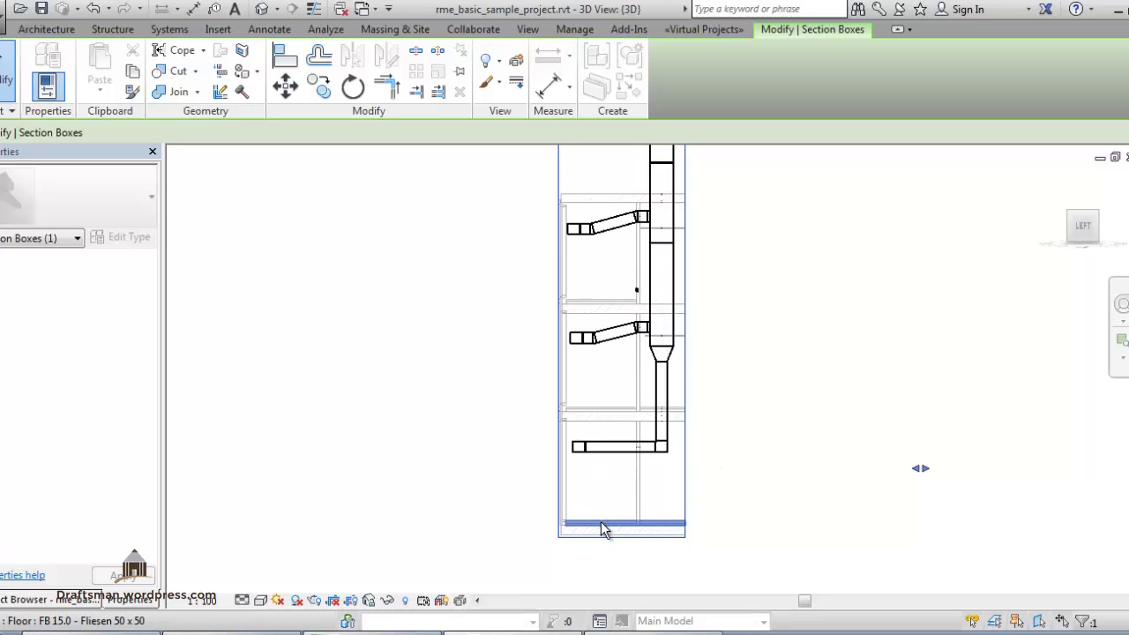
{"action": "scroll", "coordinate": [605, 533], "scroll_direction": "down", "scroll_amount": 2}
{"action": "left_click", "coordinate": [896, 360]}
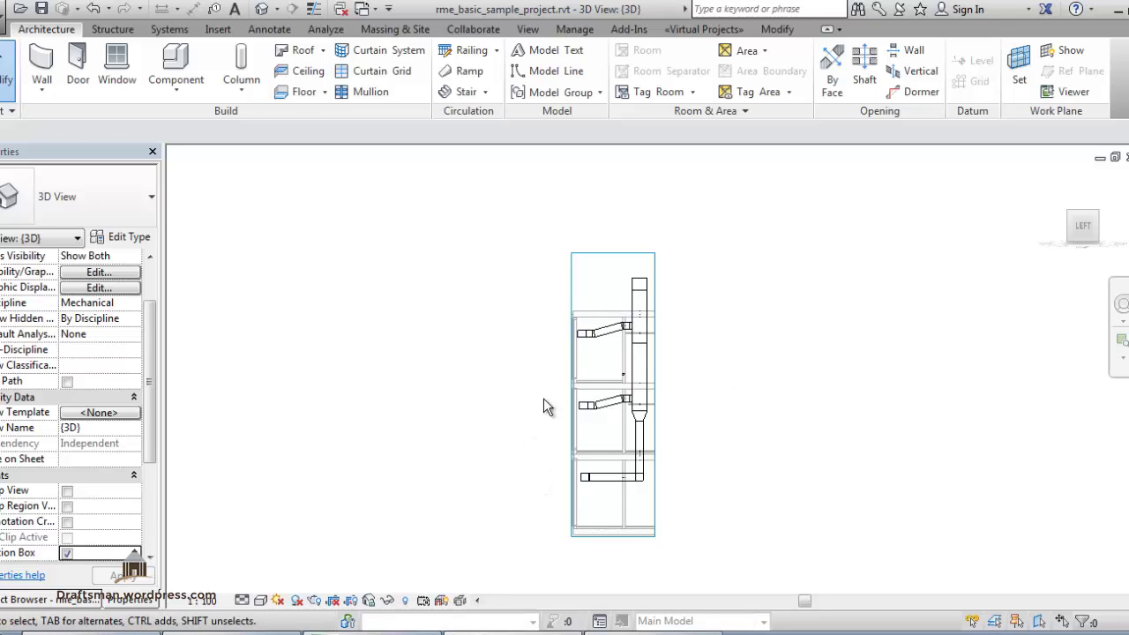
{"action": "mouse_move", "coordinate": [1083, 226]}
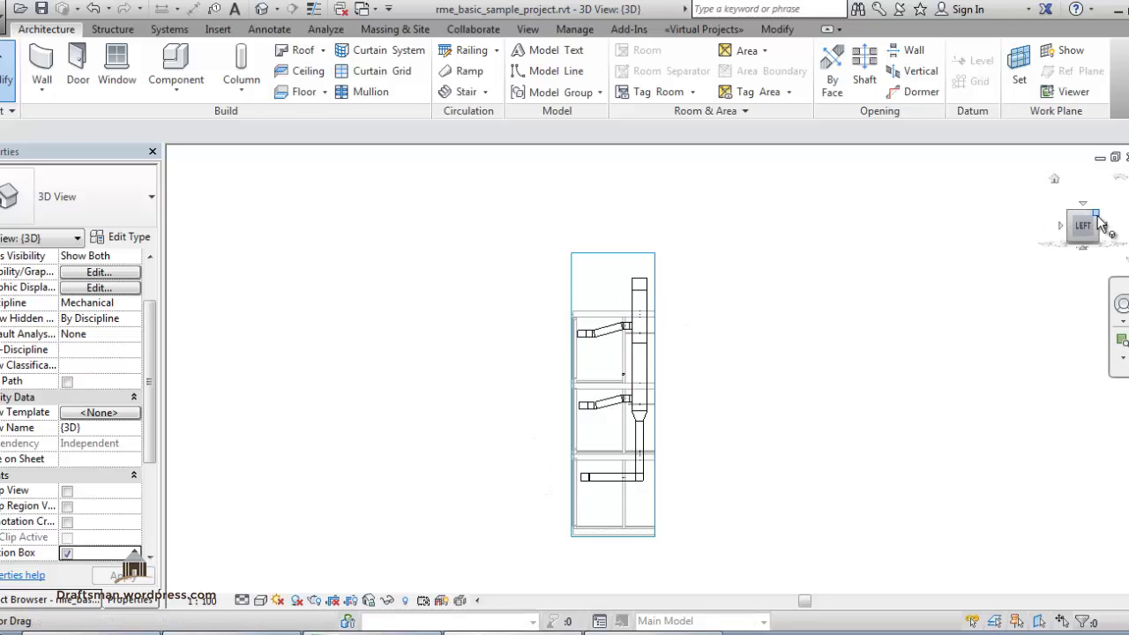
{"action": "left_click", "coordinate": [1095, 216]}
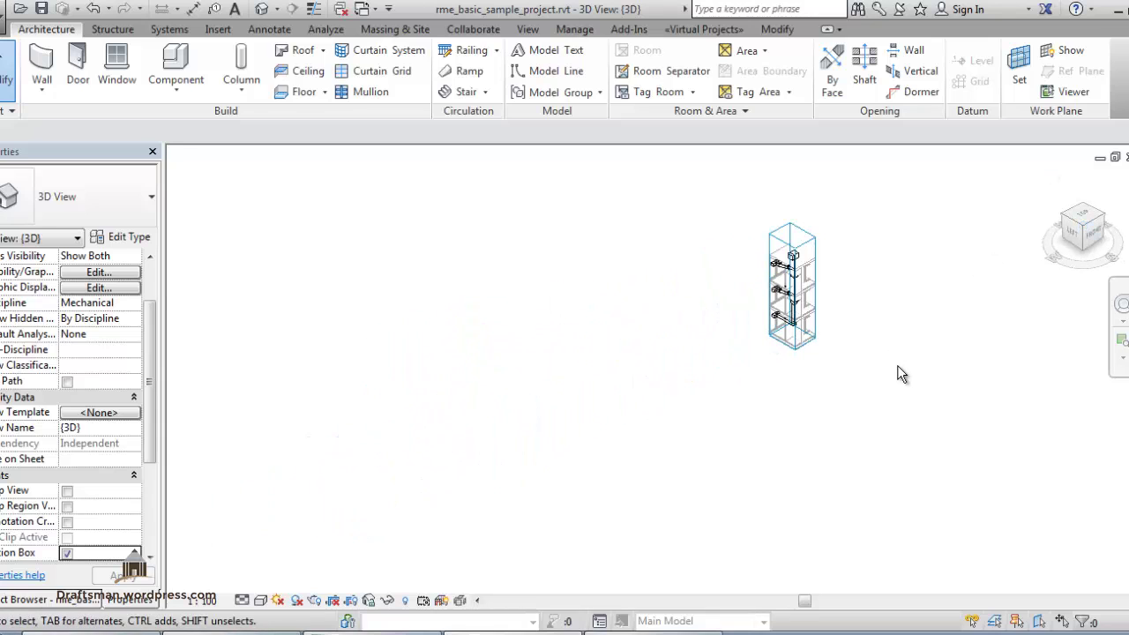
{"action": "left_click", "coordinate": [217, 33]}
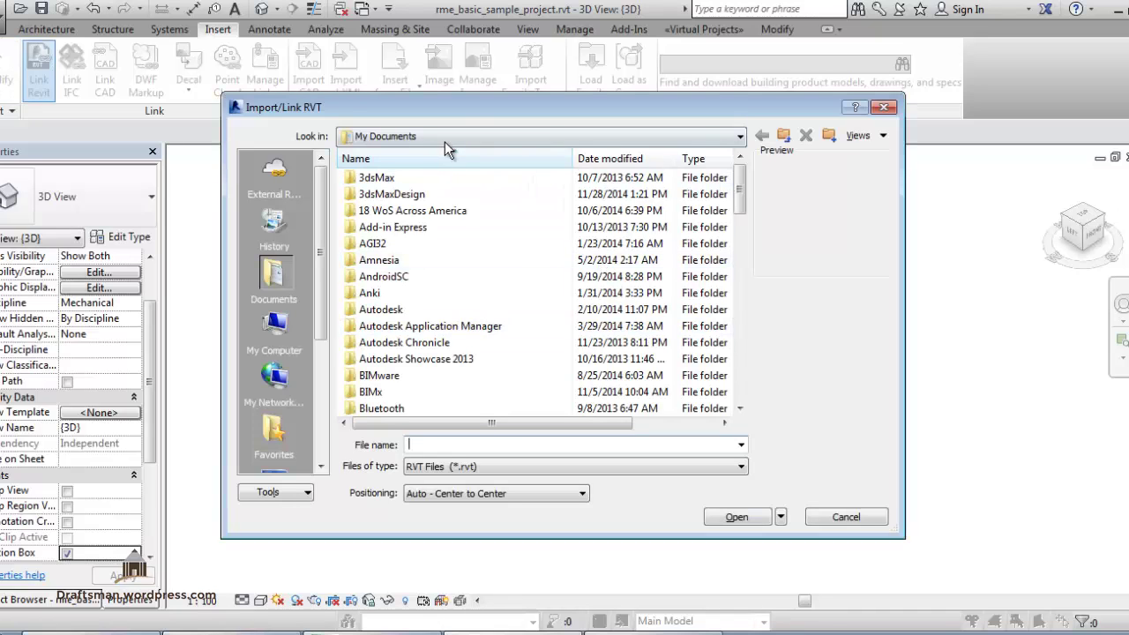
Browse to D:\Program Files\Autodesk\Revit 2015\Samples in the link dialog
{"action": "left_click", "coordinate": [444, 139]}
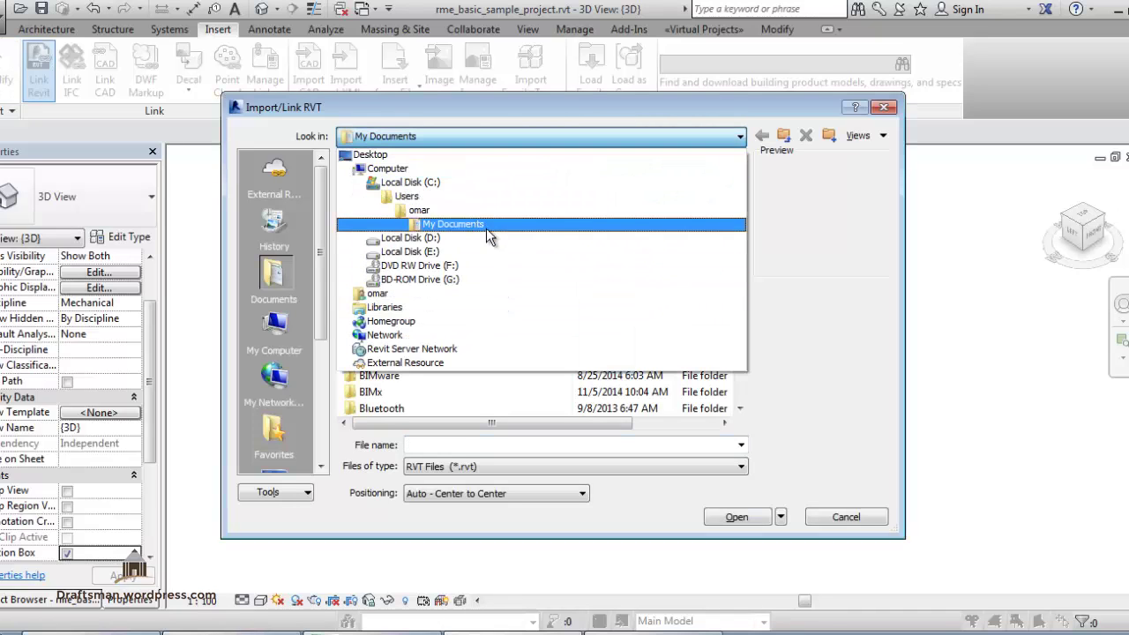
{"action": "left_click", "coordinate": [491, 238]}
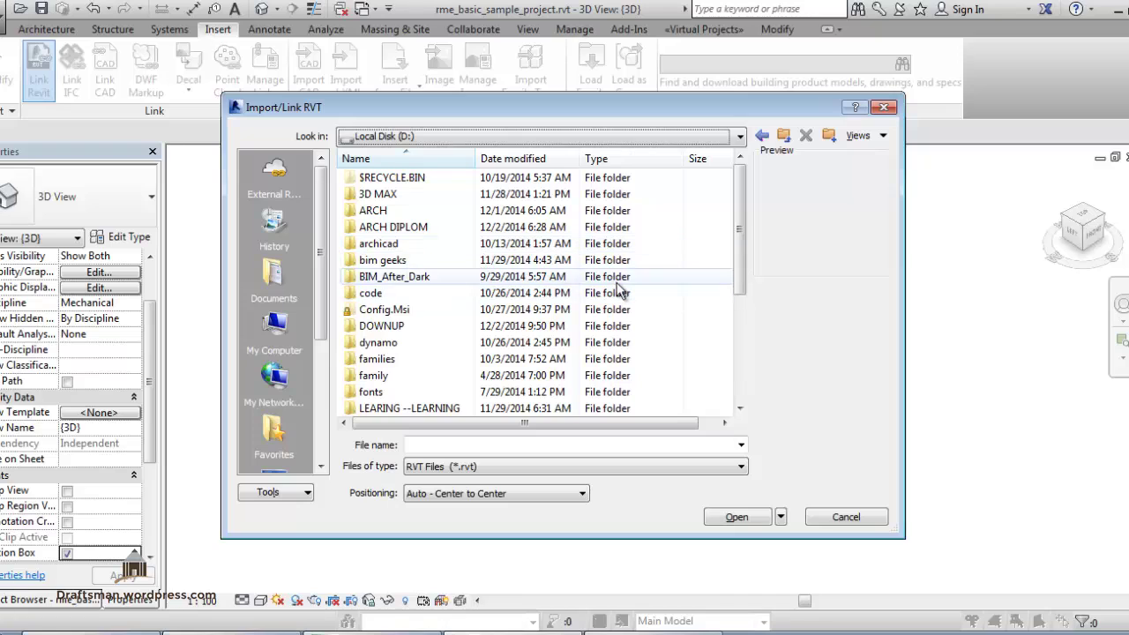
{"action": "scroll", "coordinate": [614, 291], "scroll_direction": "down", "scroll_amount": 4}
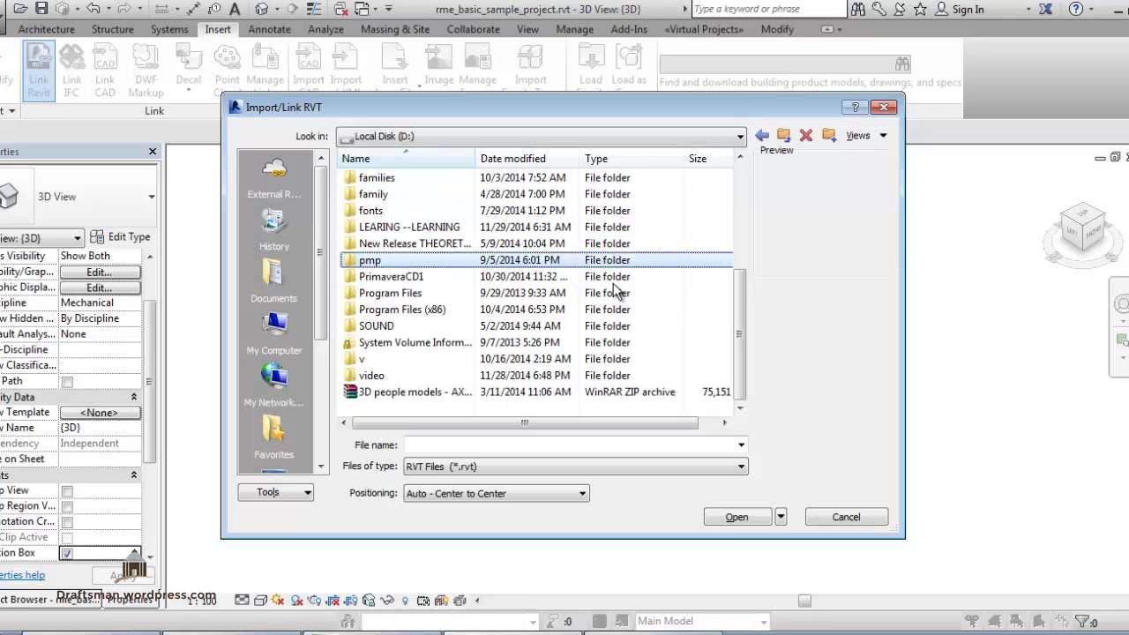
{"action": "left_click", "coordinate": [418, 297]}
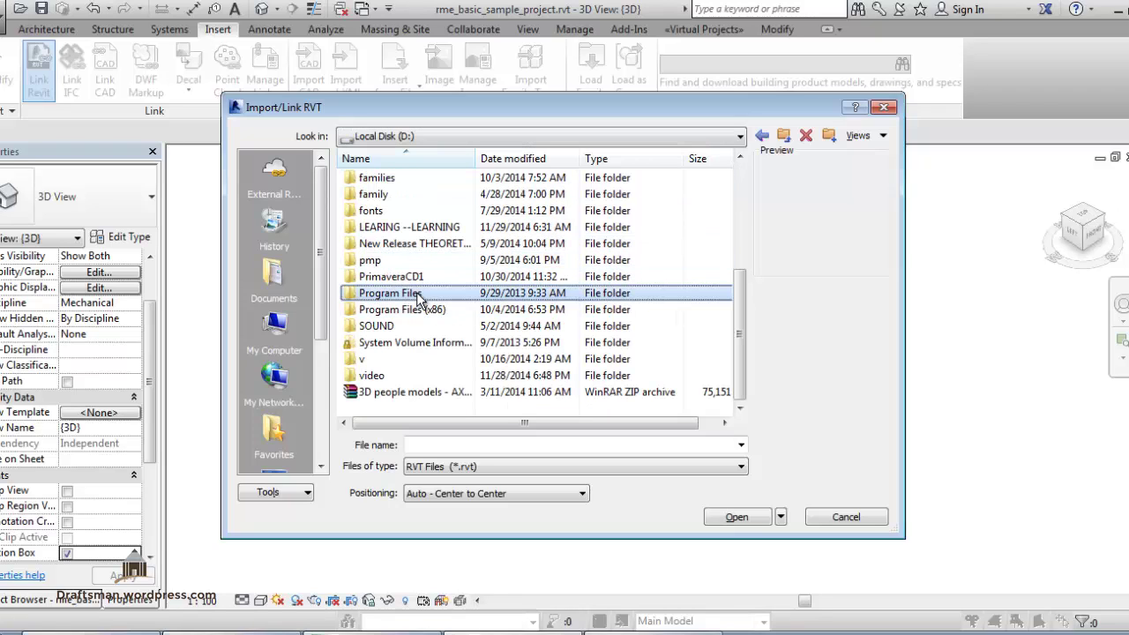
{"action": "double_click", "coordinate": [418, 298]}
{"action": "double_click", "coordinate": [399, 187]}
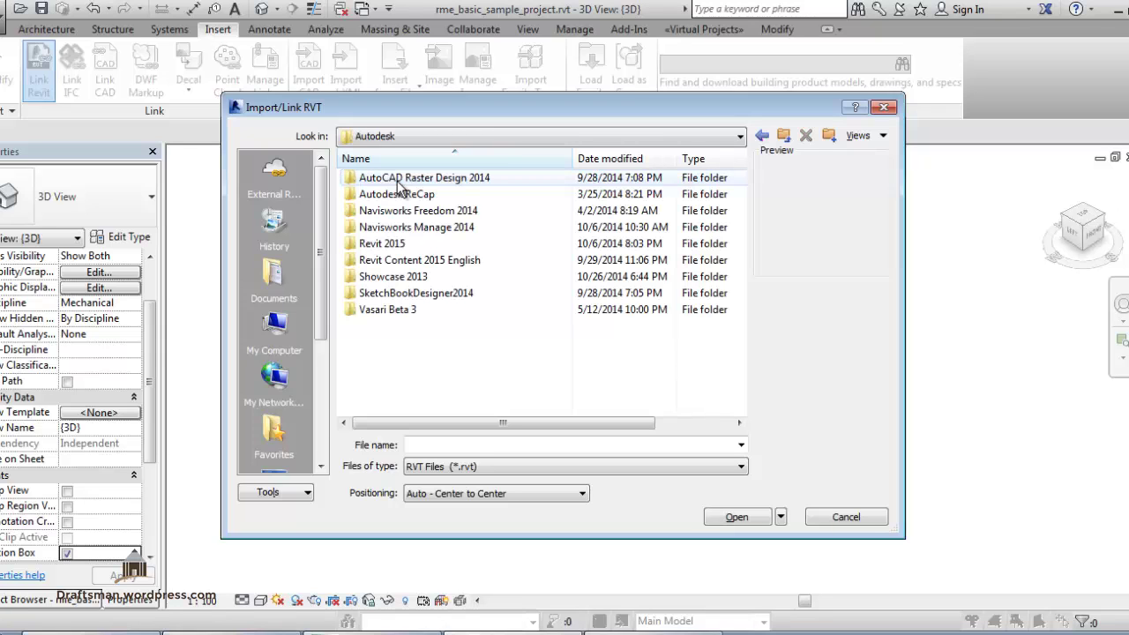
{"action": "double_click", "coordinate": [417, 249]}
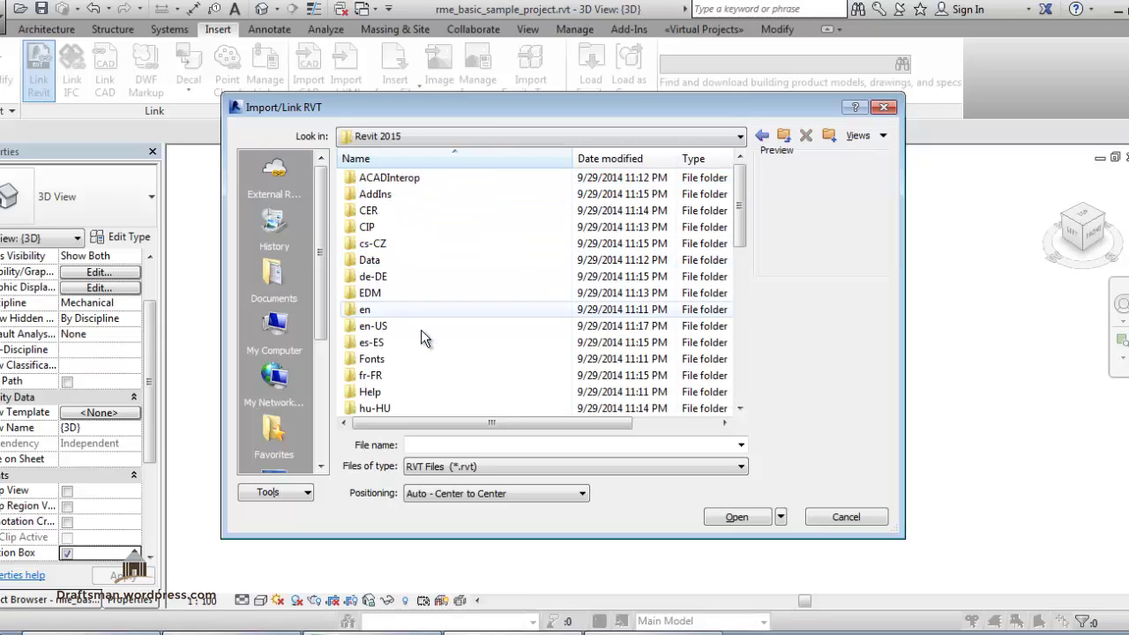
{"action": "left_click", "coordinate": [422, 342]}
{"action": "scroll", "coordinate": [540, 404], "scroll_direction": "down", "scroll_amount": 2}
{"action": "scroll", "coordinate": [540, 404], "scroll_direction": "down", "scroll_amount": 3}
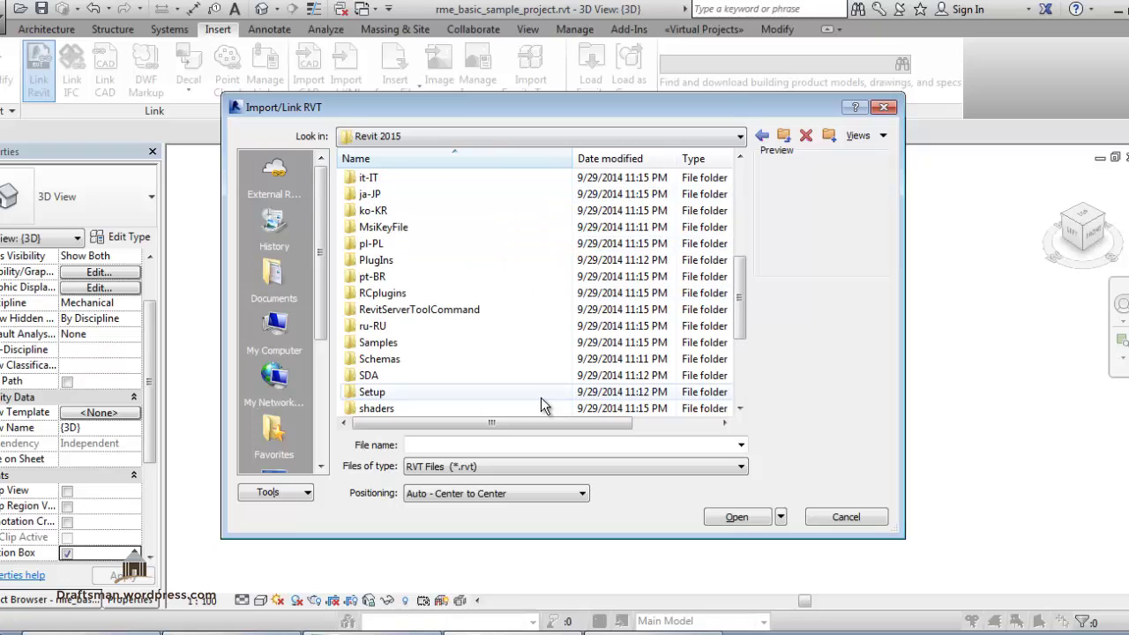
{"action": "scroll", "coordinate": [397, 335], "scroll_direction": "down", "scroll_amount": 1}
{"action": "mouse_move", "coordinate": [377, 342]}
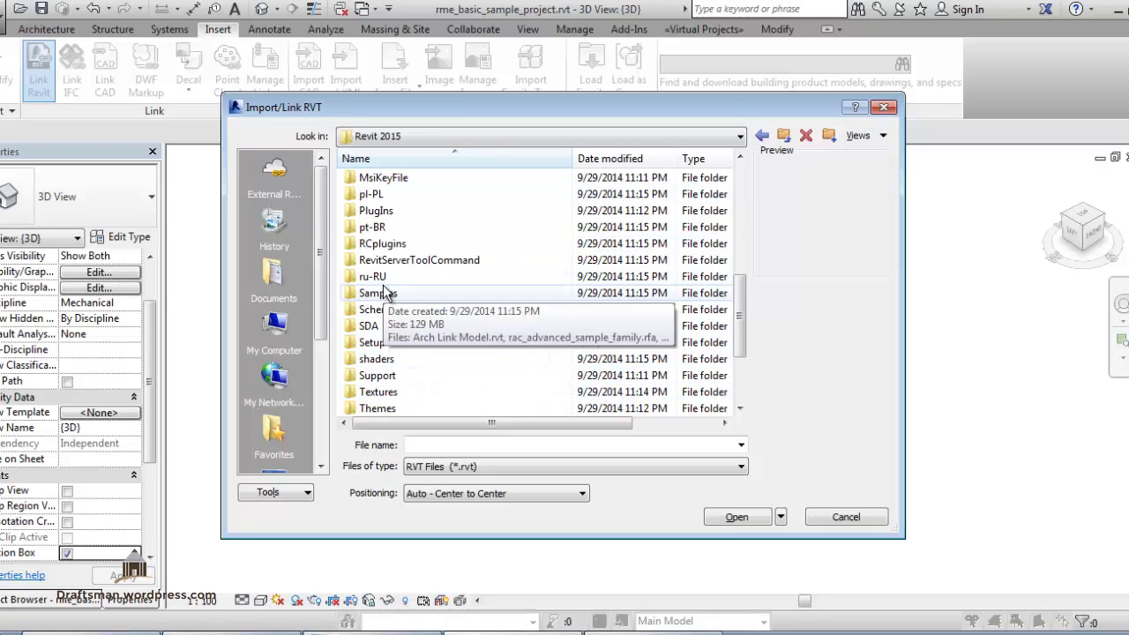
{"action": "double_click", "coordinate": [388, 295]}
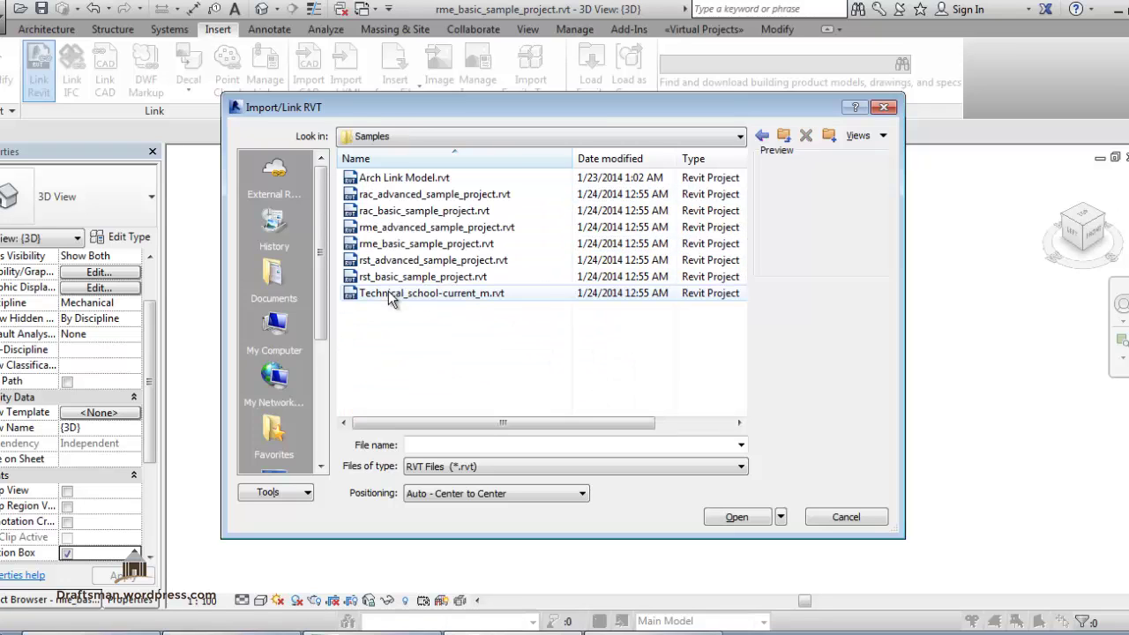
Link Arch Link Model.rvt with Auto - Origin to Origin positioning
{"action": "left_click", "coordinate": [438, 180]}
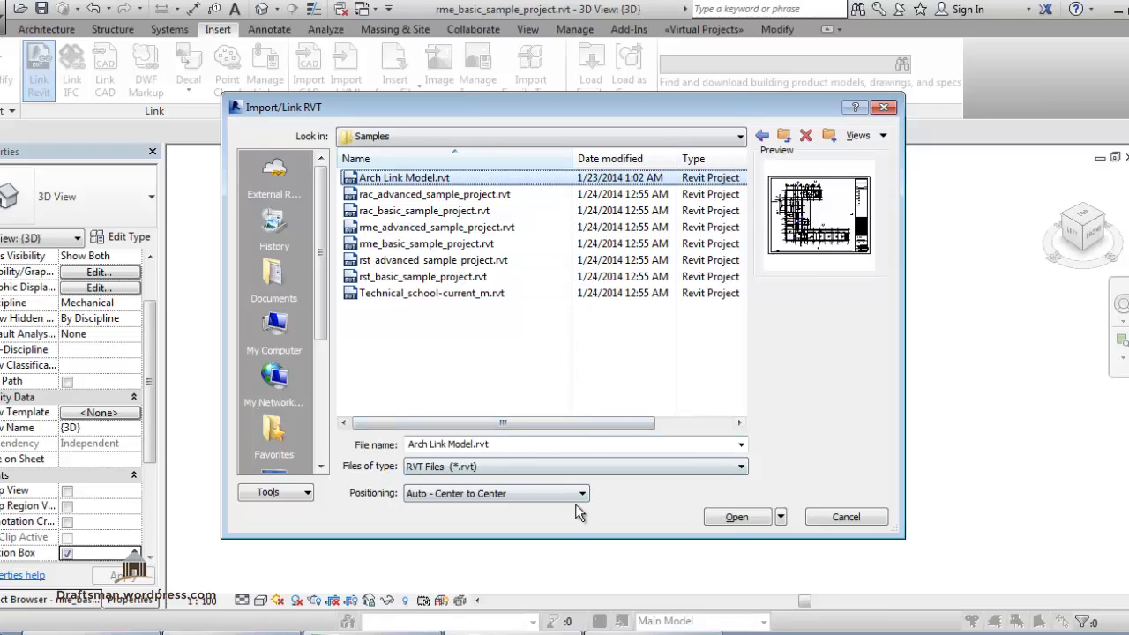
{"action": "left_click", "coordinate": [530, 491]}
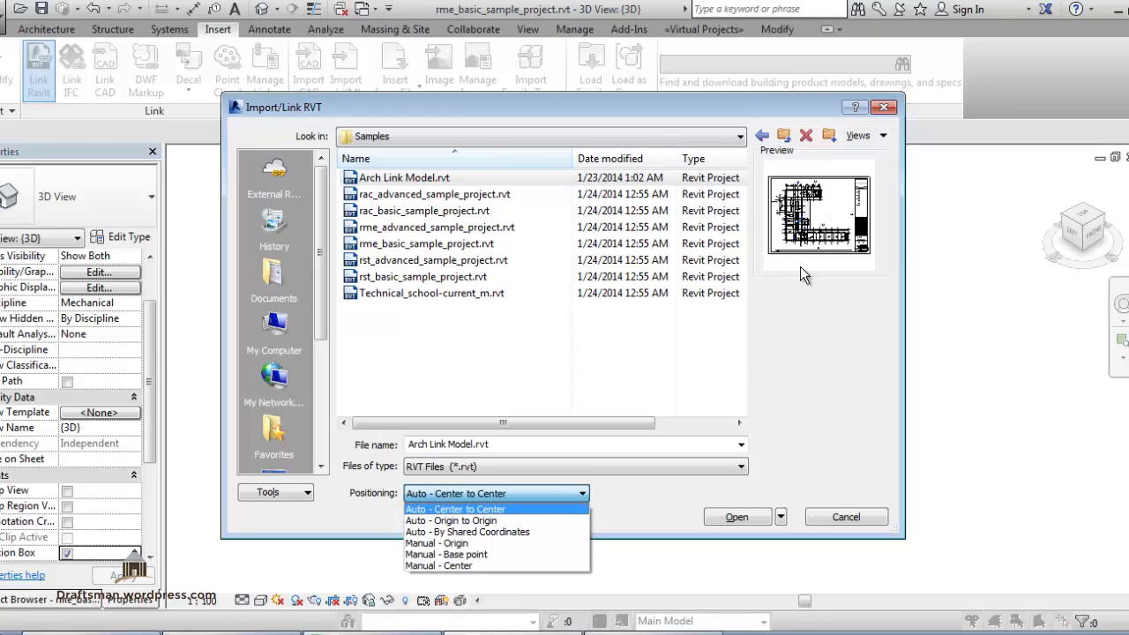
{"action": "left_click", "coordinate": [473, 521]}
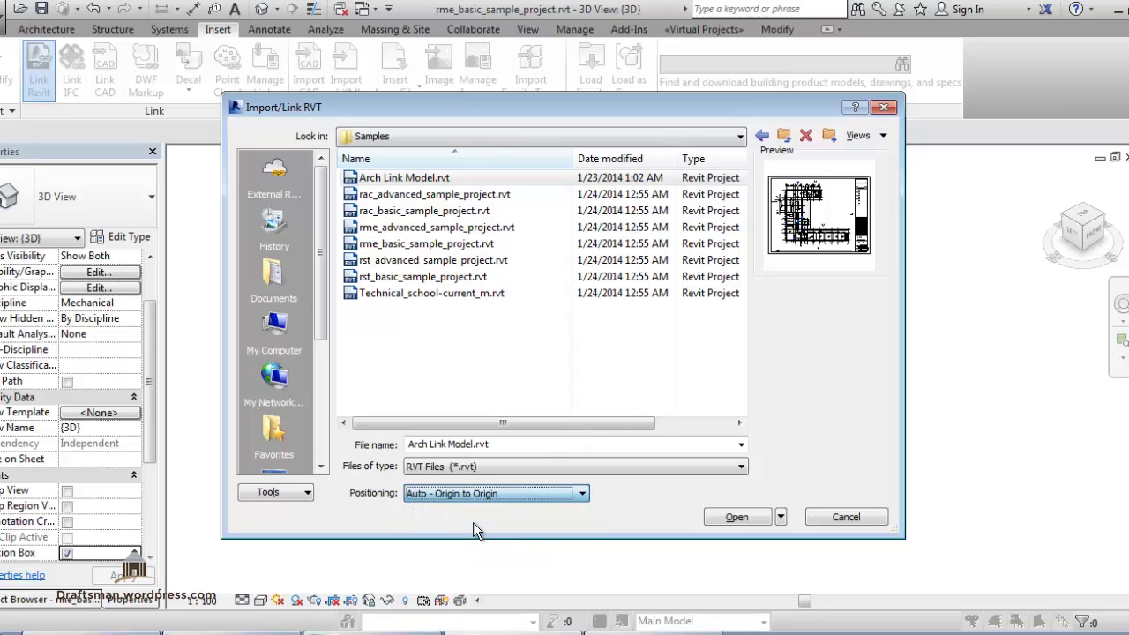
{"action": "left_click", "coordinate": [736, 518]}
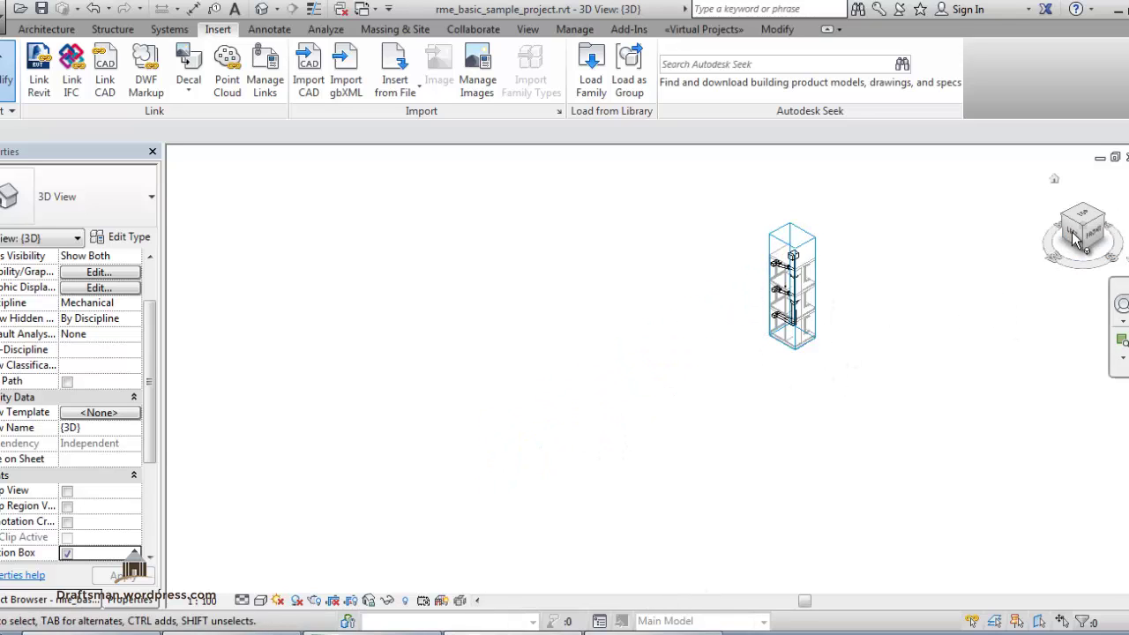
Turn off the section box and select the linked Arch Link Model to view it with the ductwork
{"action": "left_click", "coordinate": [68, 553]}
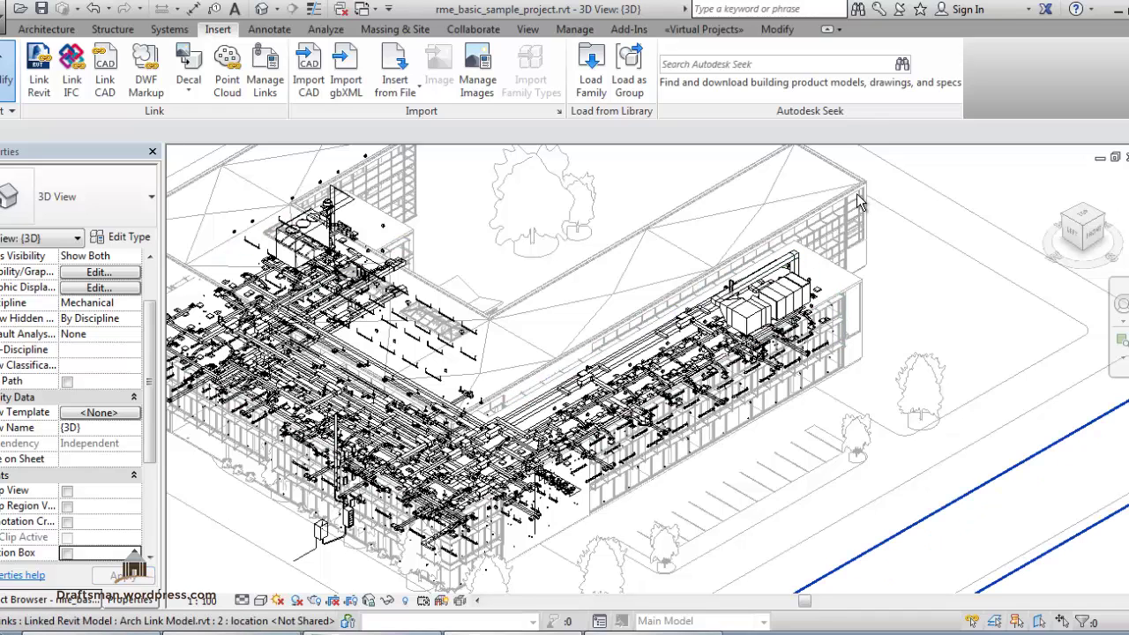
{"action": "left_click", "coordinate": [601, 281]}
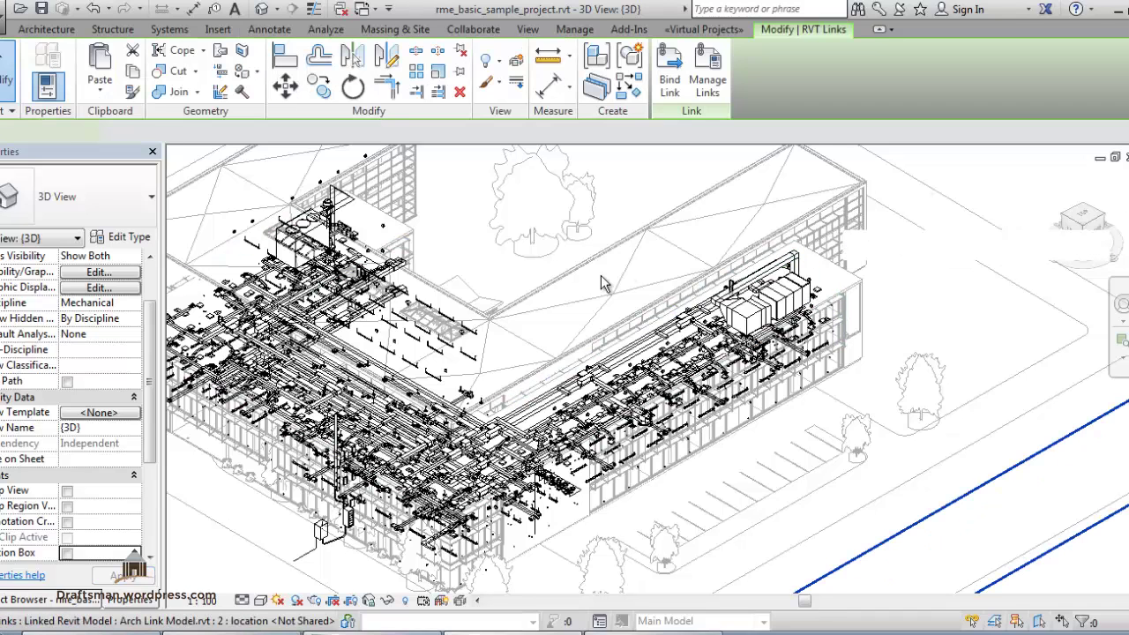
{"action": "key", "text": "h"}
{"action": "key", "text": "i"}
{"action": "scroll", "coordinate": [745, 247], "scroll_direction": "down", "scroll_amount": 3}
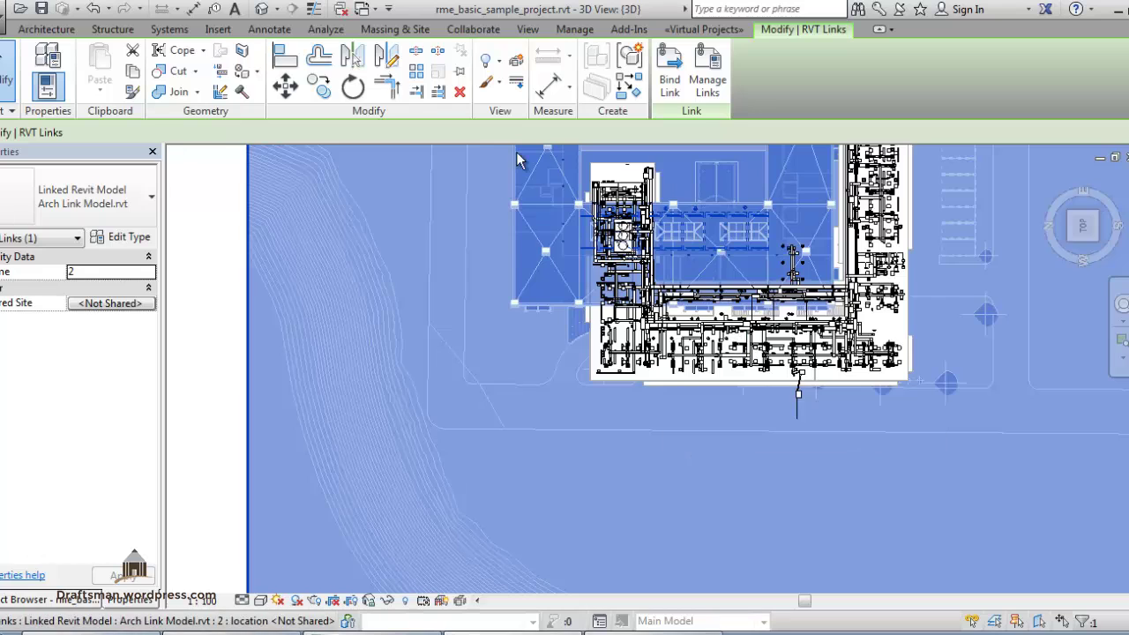
{"action": "middle_click_drag", "start_coordinate": [532, 408], "coordinate": [532, 479]}
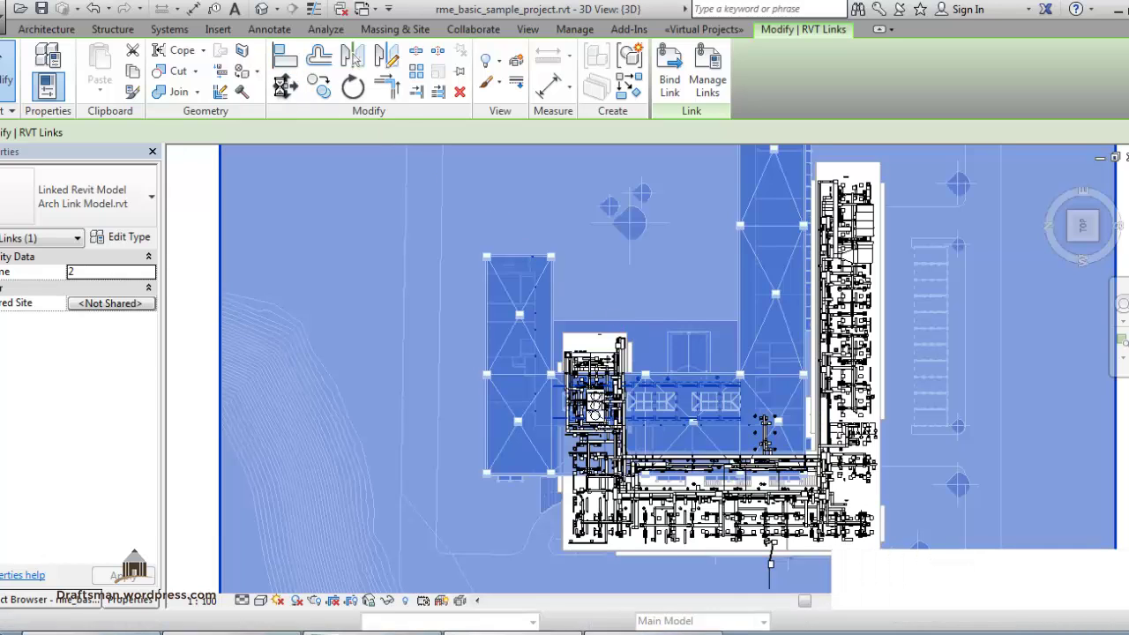
{"action": "left_click", "coordinate": [284, 86]}
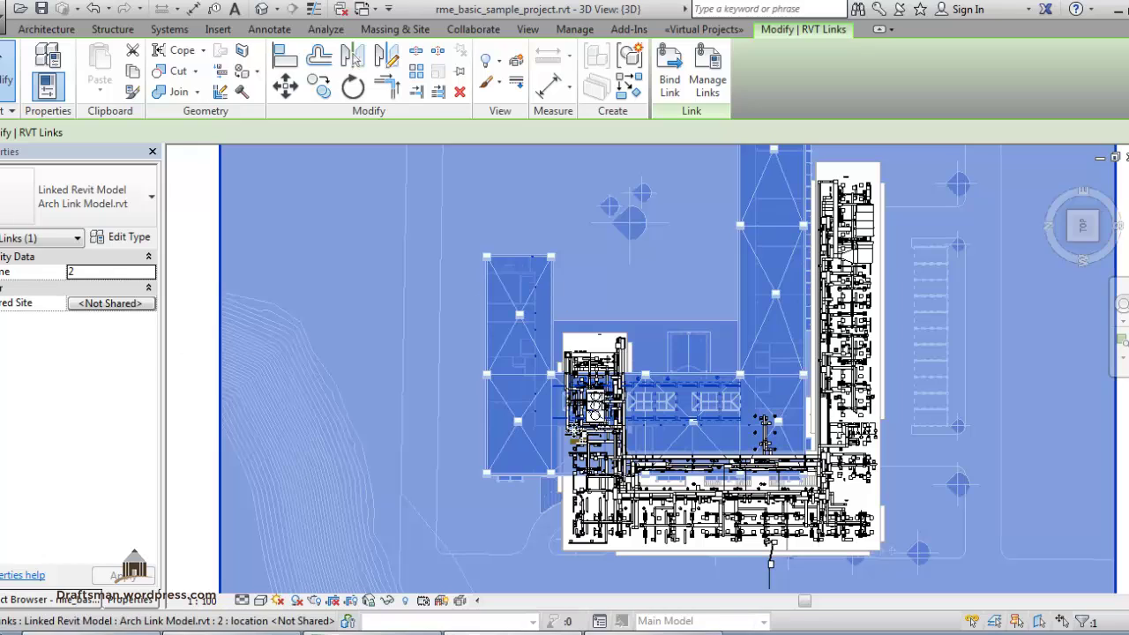
Start Copy/Monitor with Arch Link Model as the source link and begin copying
{"action": "left_click", "coordinate": [467, 32]}
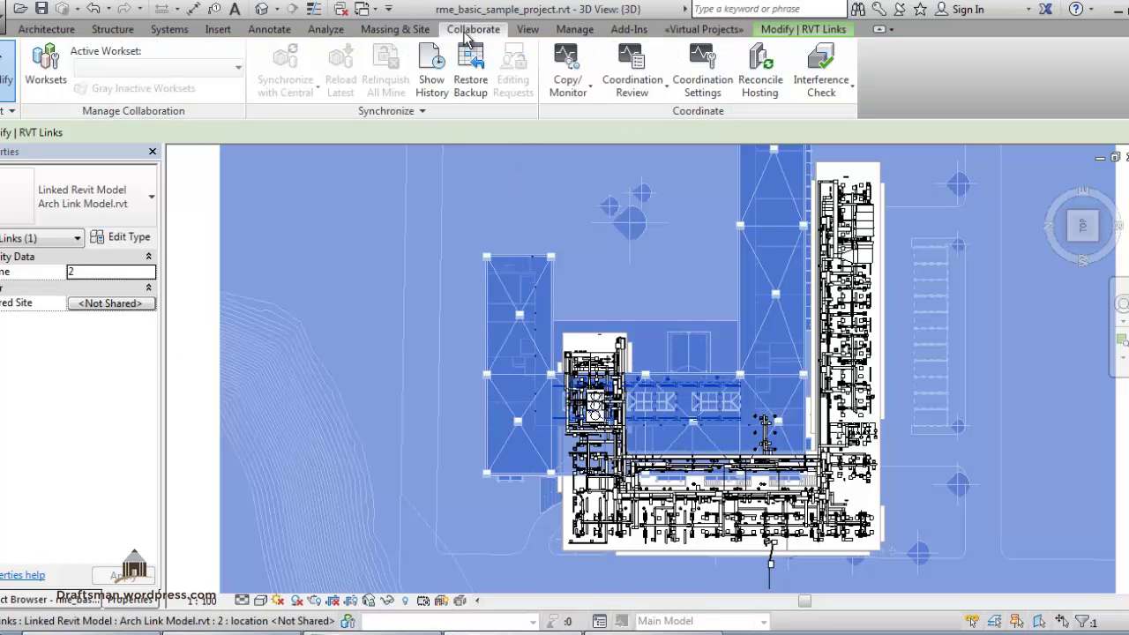
{"action": "left_click", "coordinate": [570, 106]}
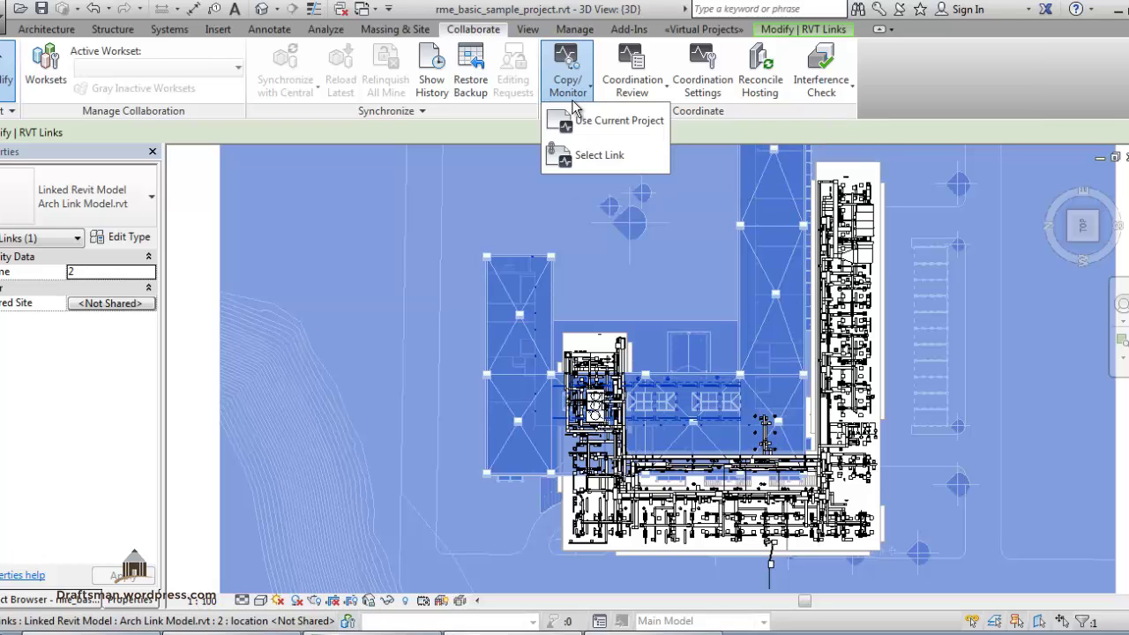
{"action": "left_click", "coordinate": [578, 165]}
{"action": "left_click", "coordinate": [496, 357]}
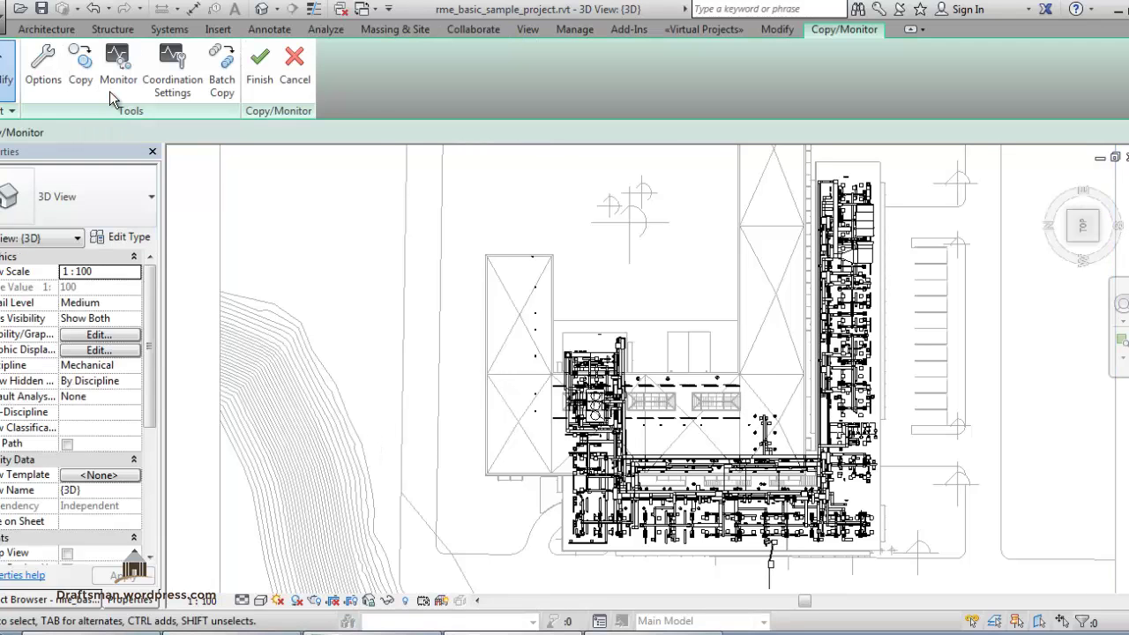
{"action": "left_click", "coordinate": [90, 86]}
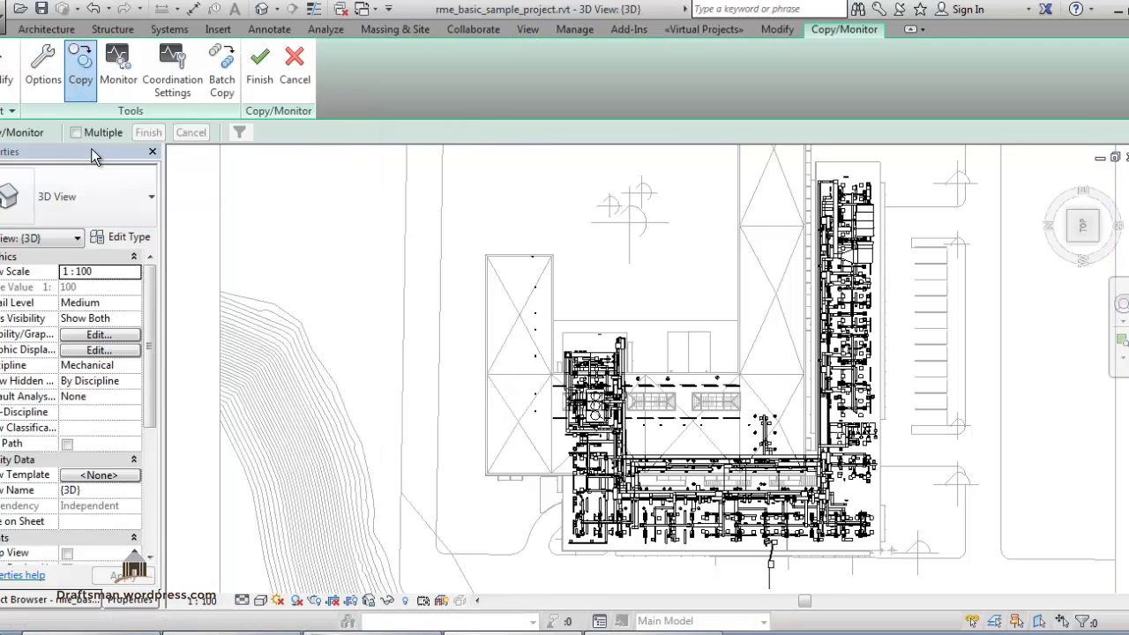
Copy the left wing's four outer walls using Multiple selection
{"action": "left_click", "coordinate": [98, 132]}
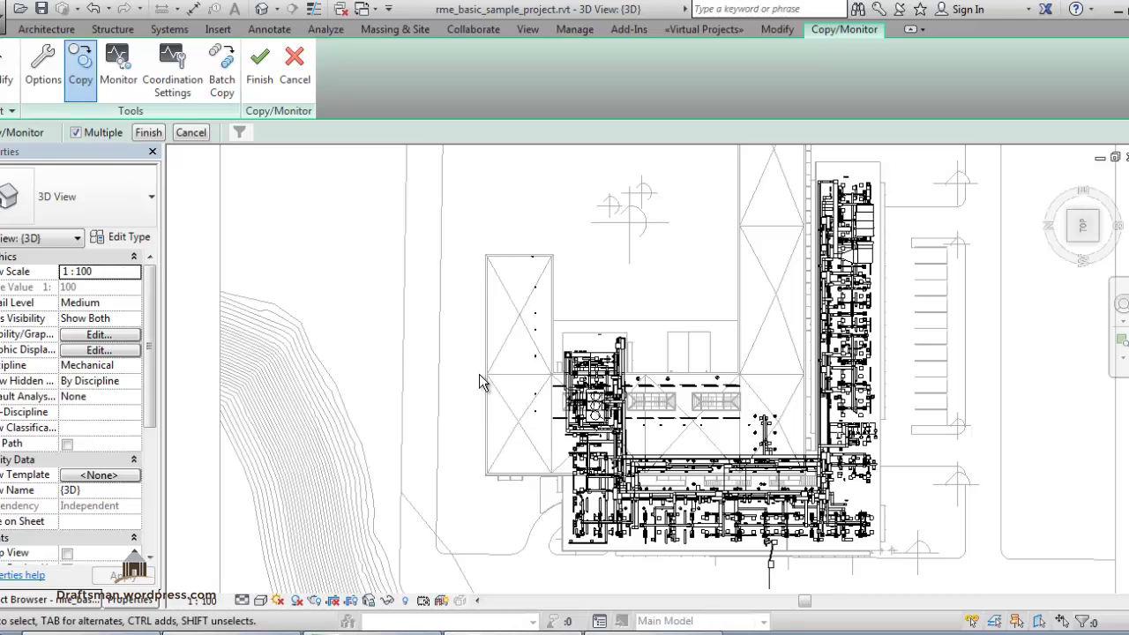
{"action": "left_click", "coordinate": [550, 328]}
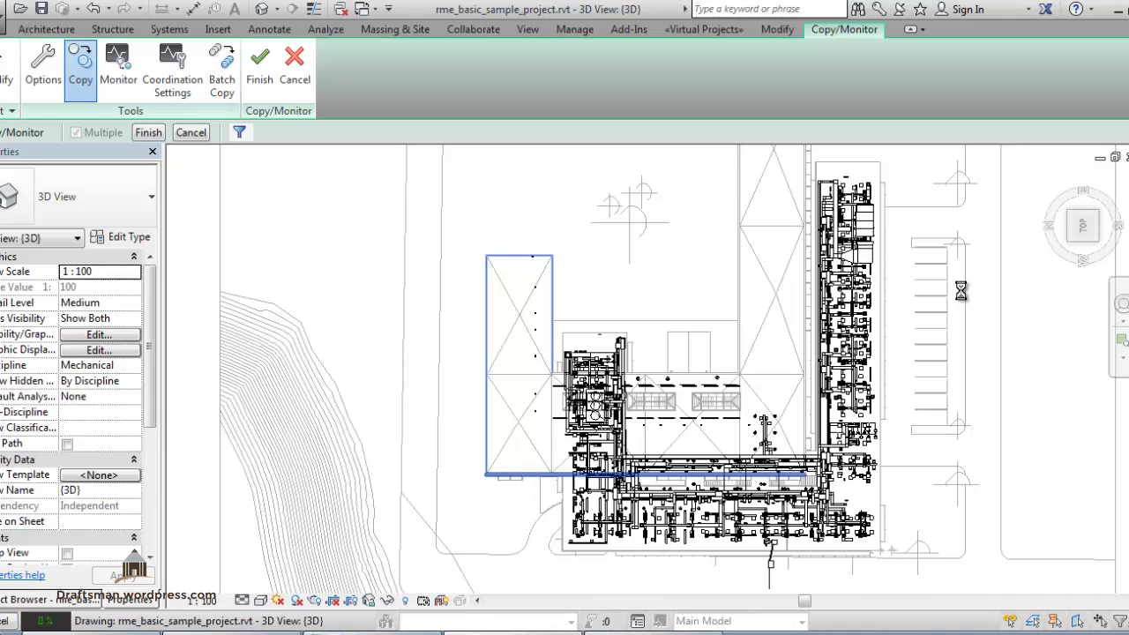
{"action": "left_click", "coordinate": [152, 132]}
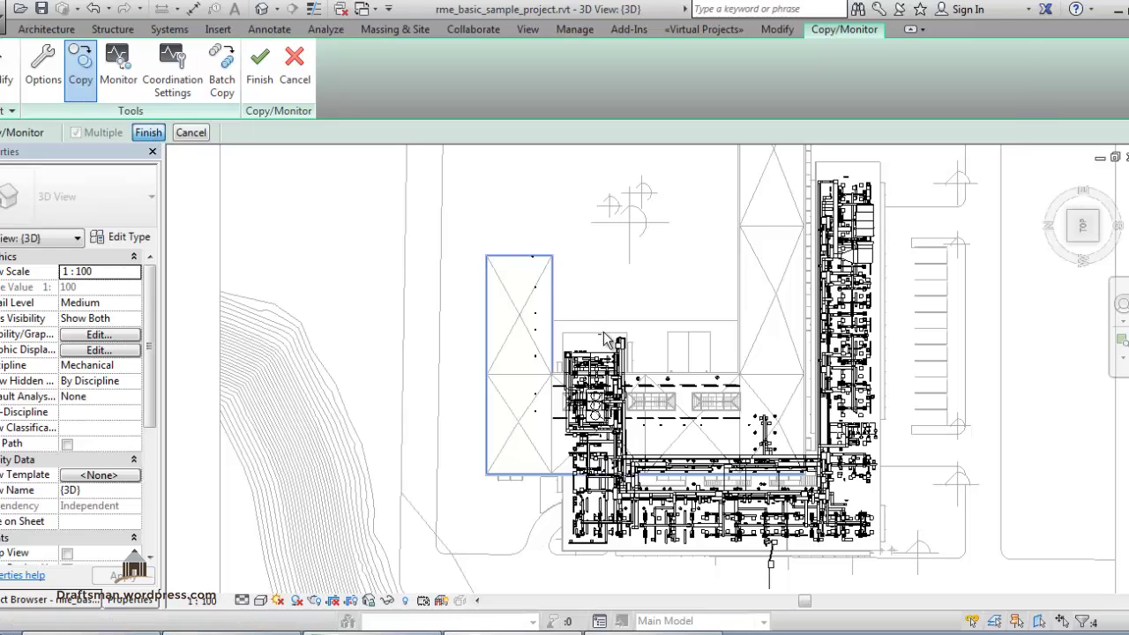
Finish the Copy/Monitor session and select the copied brick walls to confirm they are monitored
{"action": "left_click", "coordinate": [879, 32]}
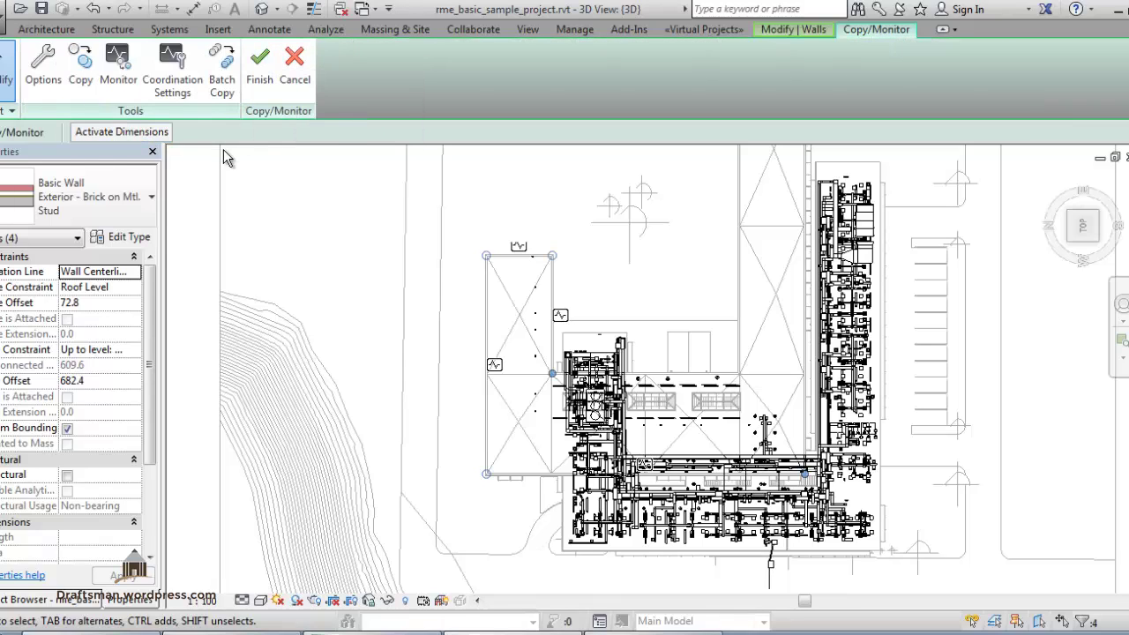
{"action": "left_click", "coordinate": [262, 57]}
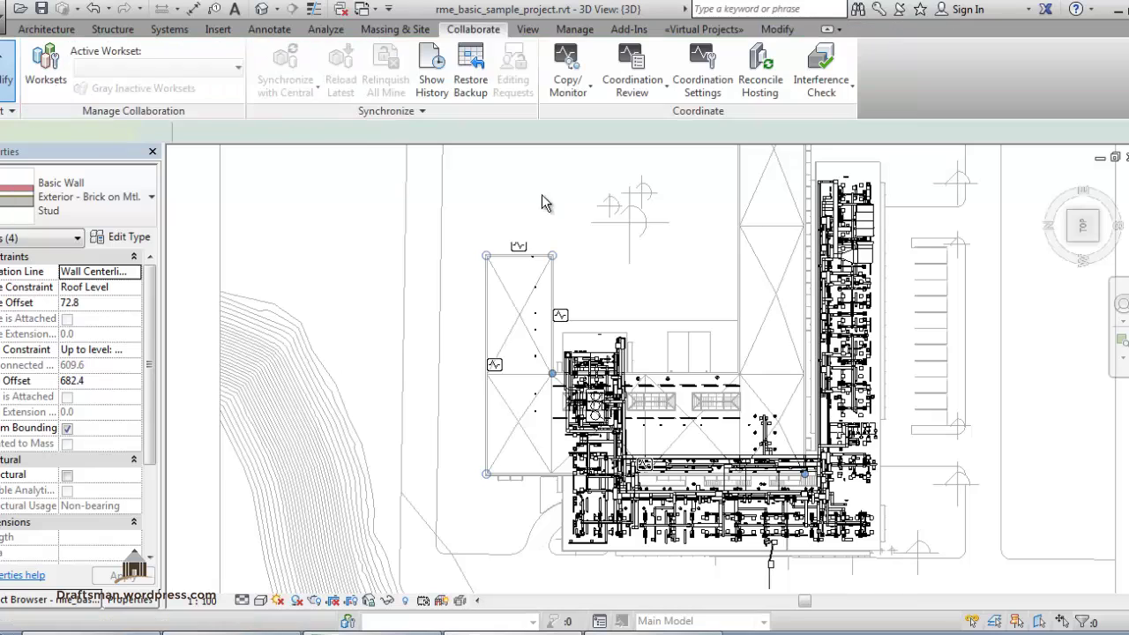
{"action": "left_click", "coordinate": [494, 324]}
{"action": "left_click", "coordinate": [525, 256]}
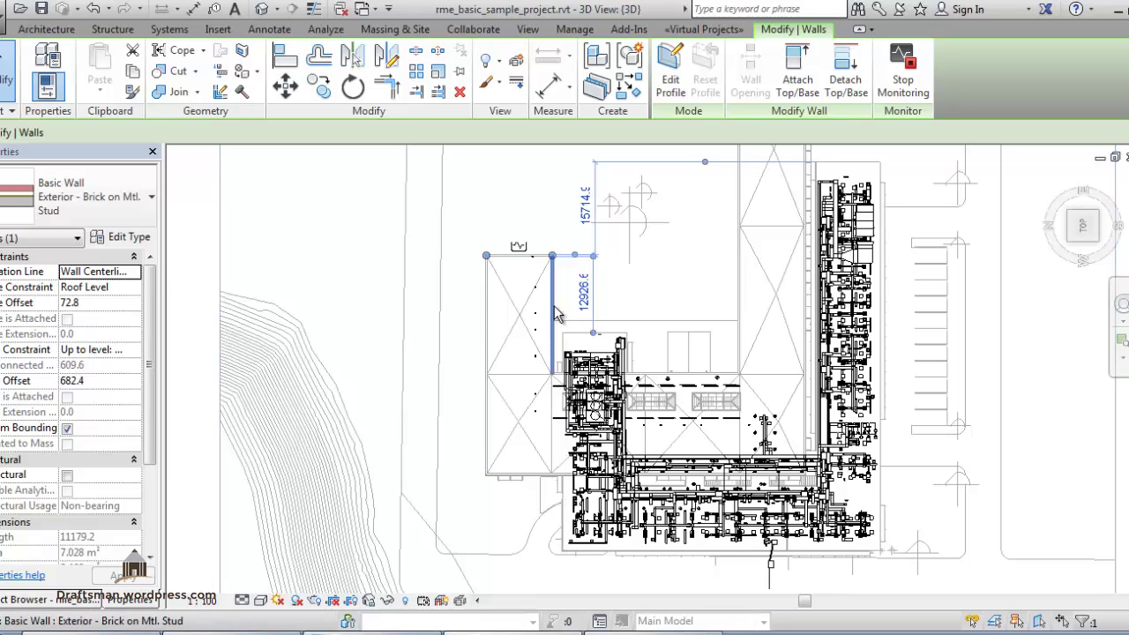
{"action": "left_click", "coordinate": [552, 353]}
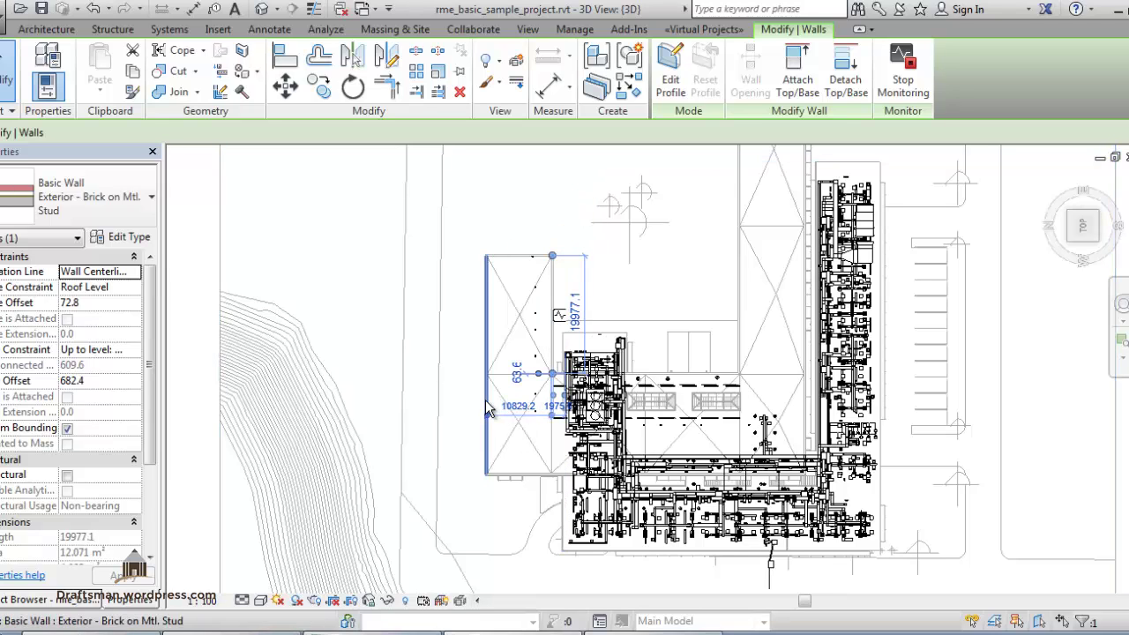